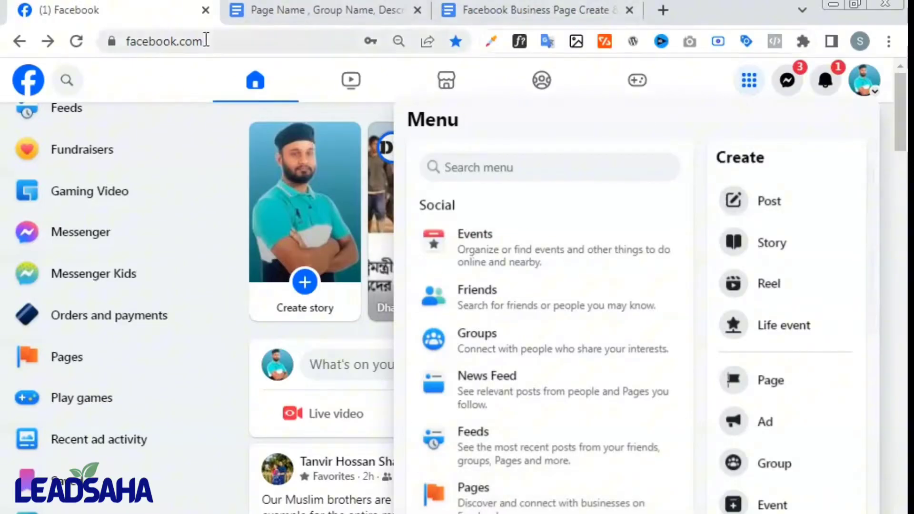
Open a new blank Chrome tab beside the Facebook home page.
left_click(669, 8)
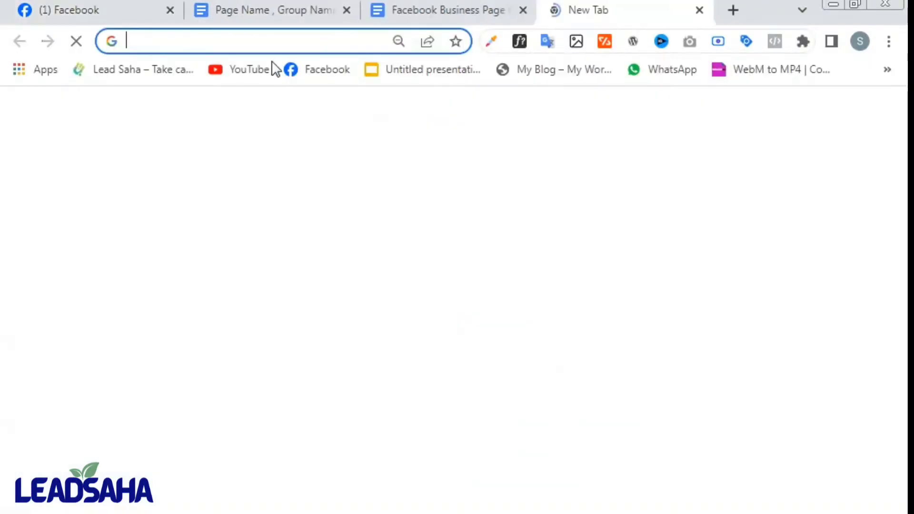
left_click(269, 46)
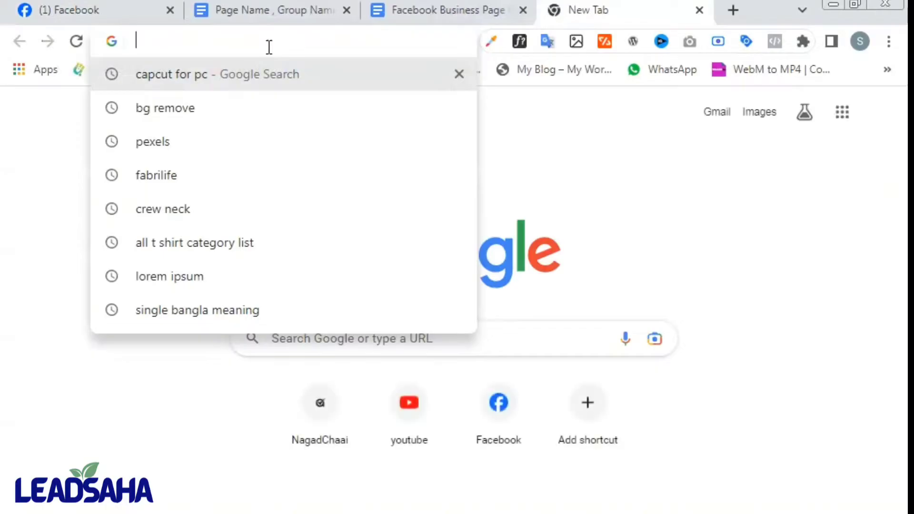
type("https://www.facebook.com/pages/create")
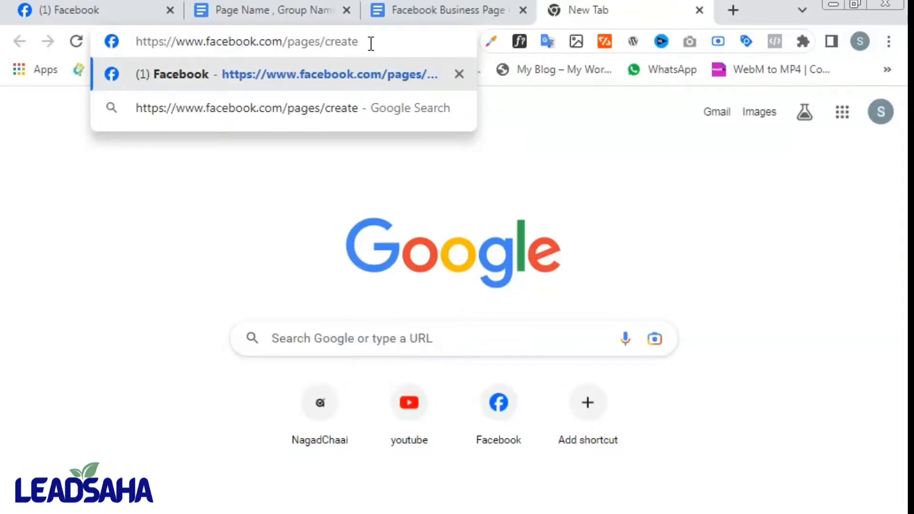
key("Return")
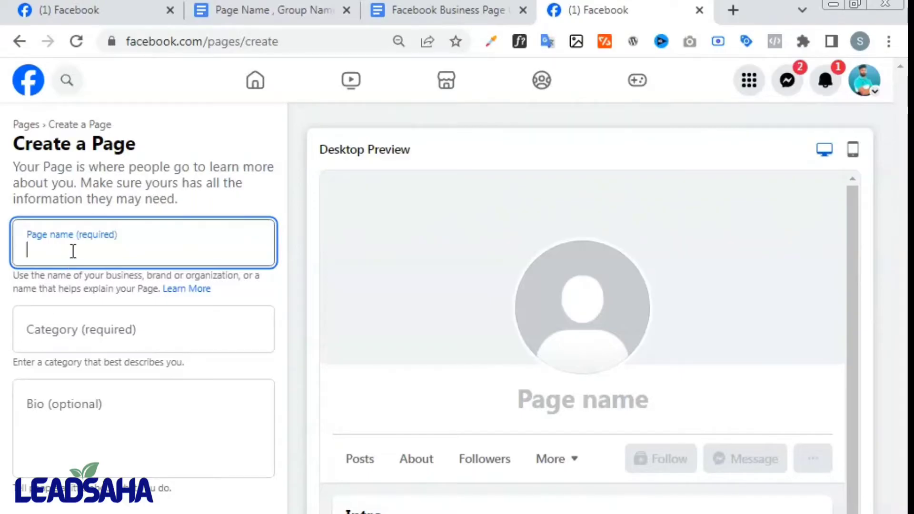
Name the page 'Learn with LeadSaha', choose the Education website category, then switch to the notes document.
type("Learn With Le")
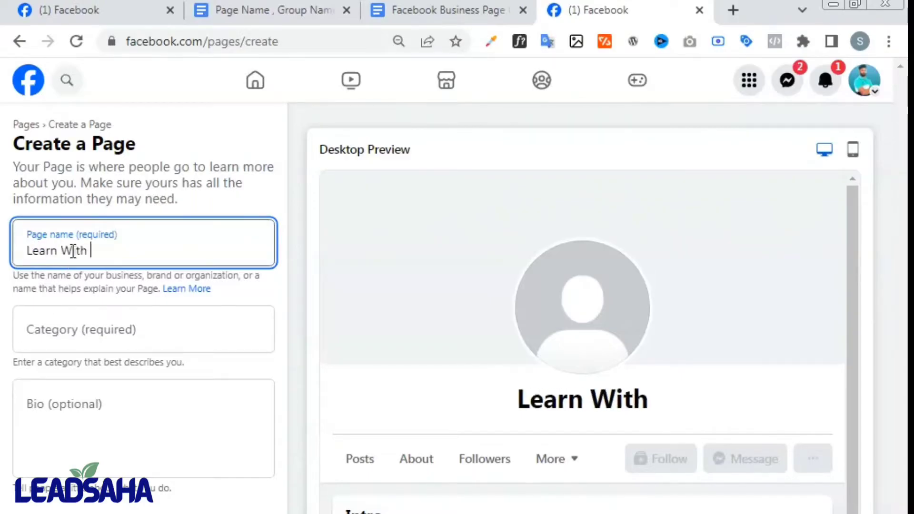
type("adSaha")
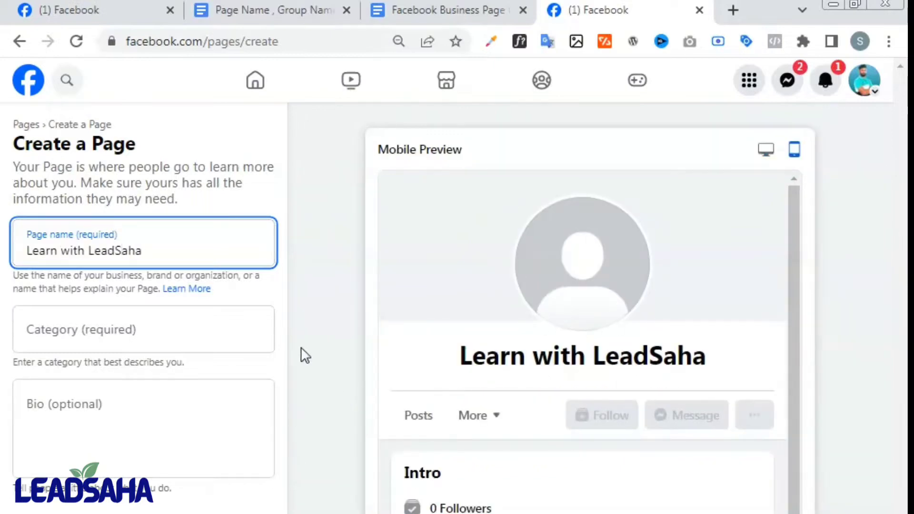
left_click(89, 327)
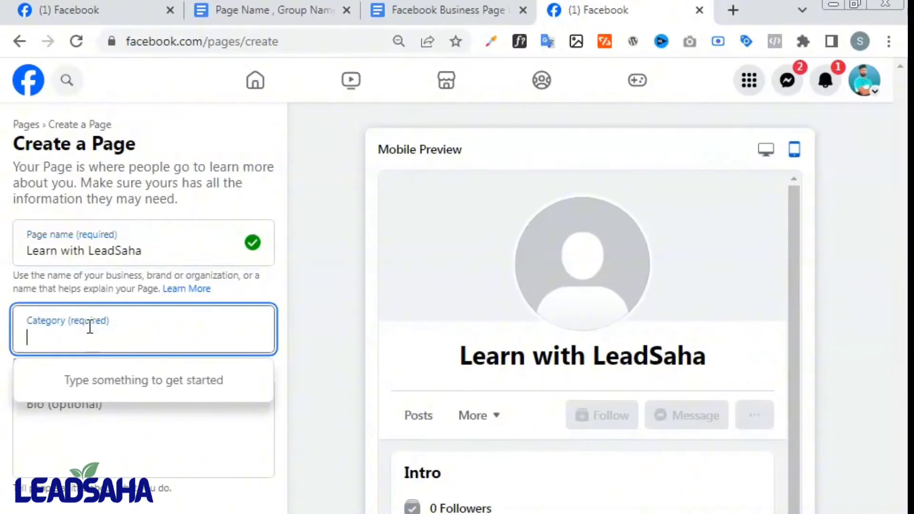
type("Edu")
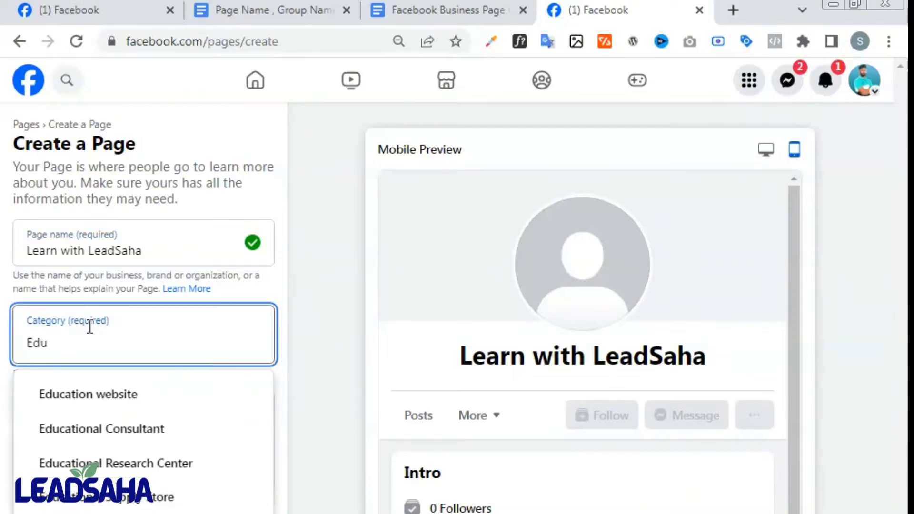
left_click(85, 396)
left_click(38, 401)
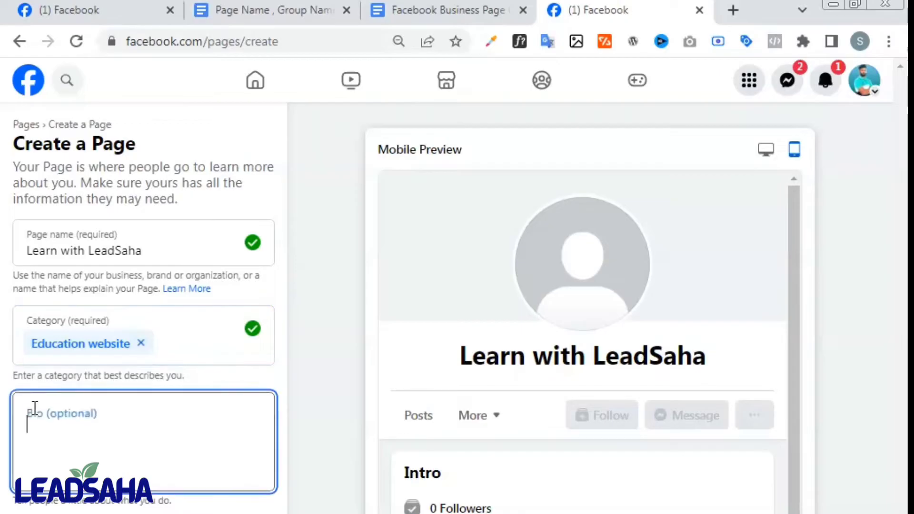
left_click(285, 9)
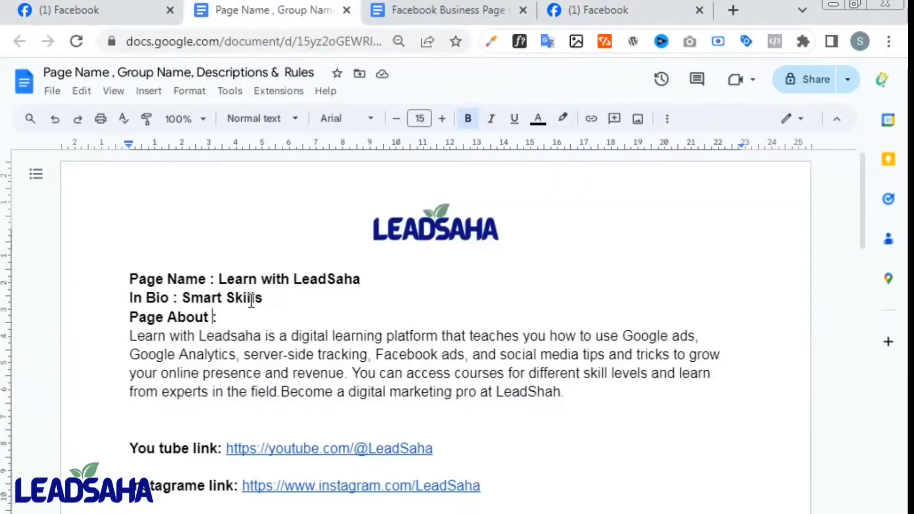
Copy 'Smart Skills' from the notes document and return to the Create a Page tab.
left_click_drag(262, 300, 185, 301)
key("ctrl+c")
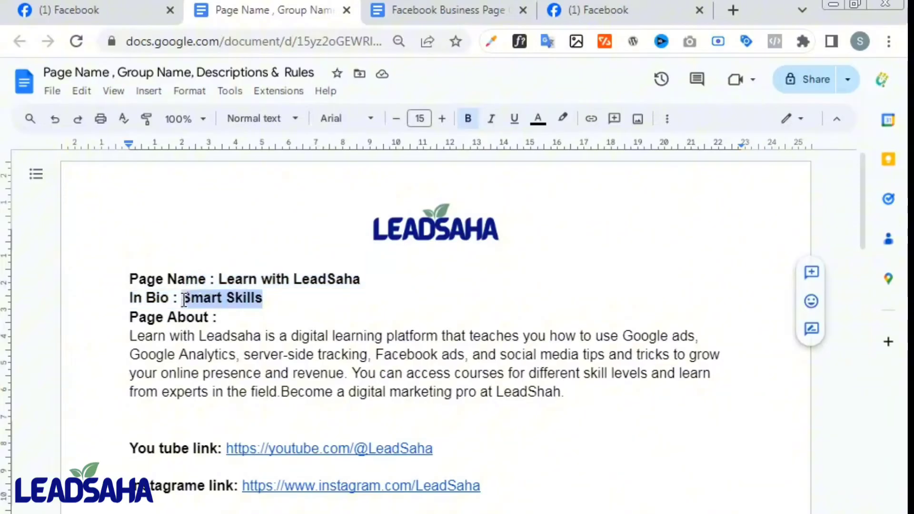
left_click(72, 9)
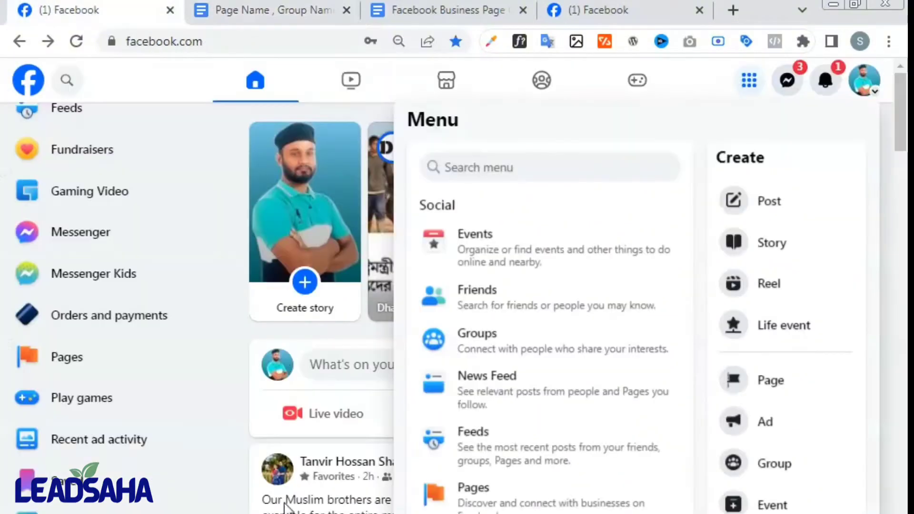
left_click(427, 11)
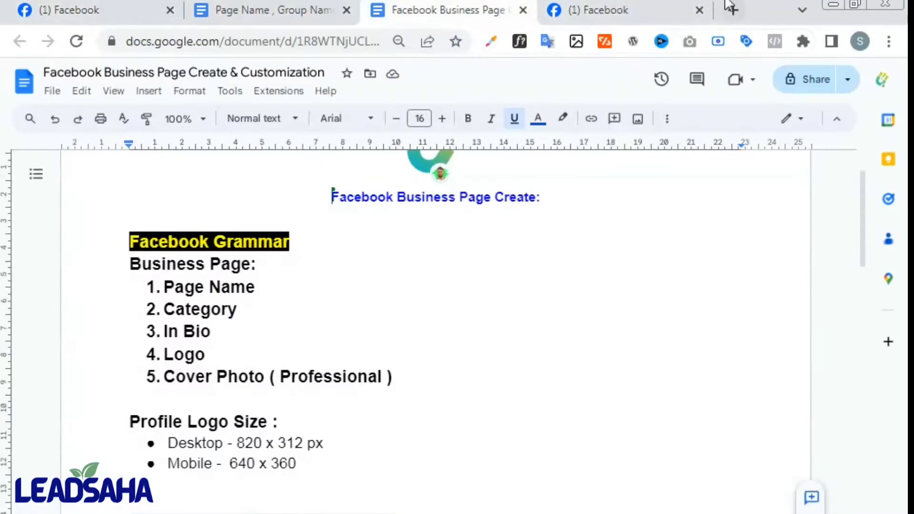
left_click(626, 9)
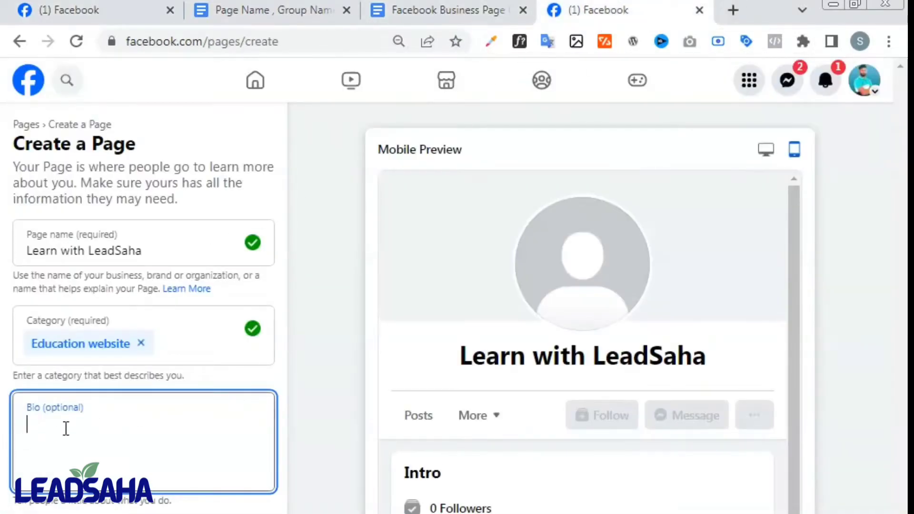
Paste 'Smart Skills' as the bio and create the Learn with LeadSaha page.
key("ctrl+v")
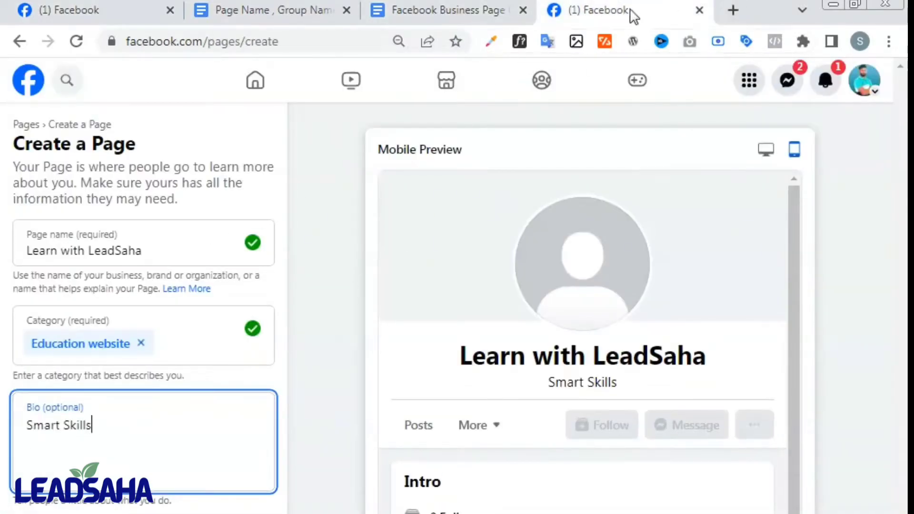
left_click_drag(633, 12, 275, 4)
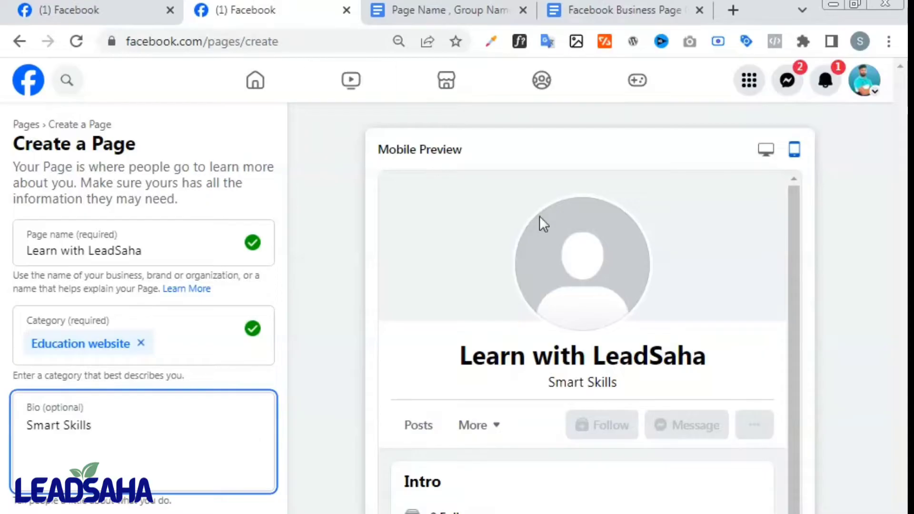
scroll(518, 466, "down", 1)
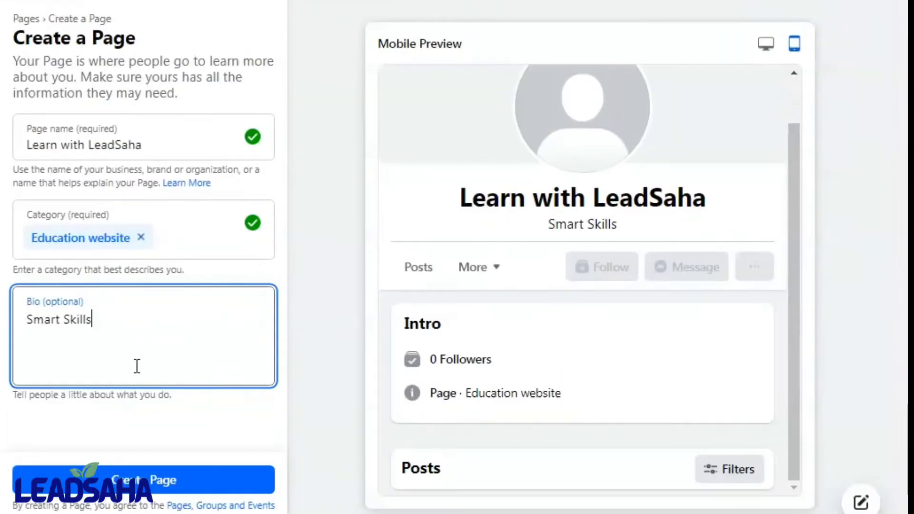
left_click(125, 479)
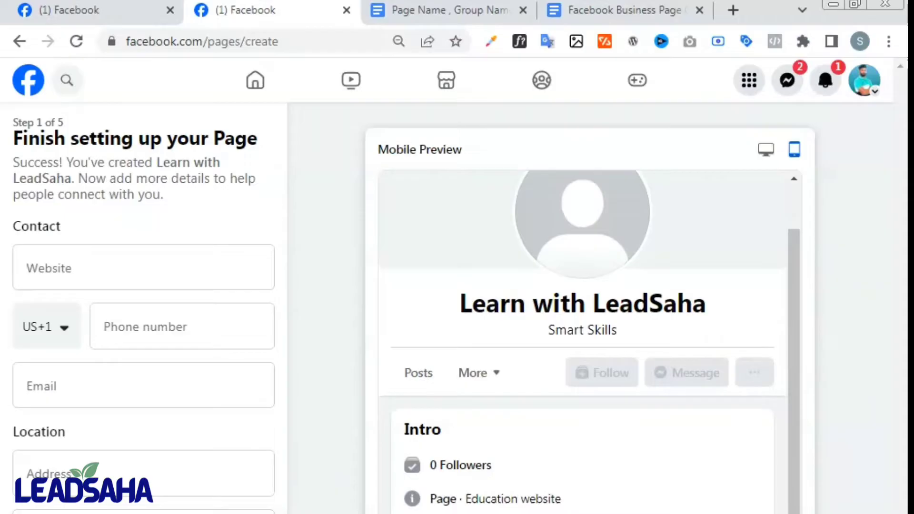
scroll(209, 457, "down", 3)
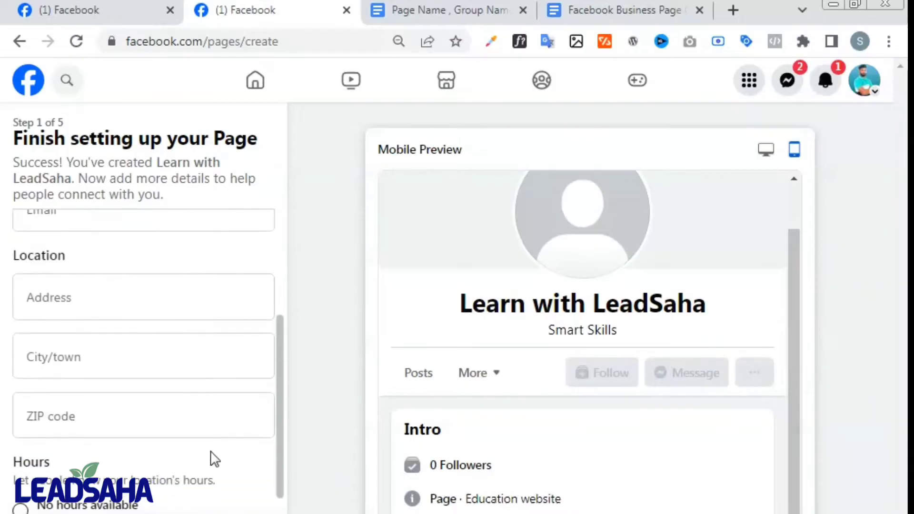
scroll(206, 455, "up", 3)
left_click(88, 266)
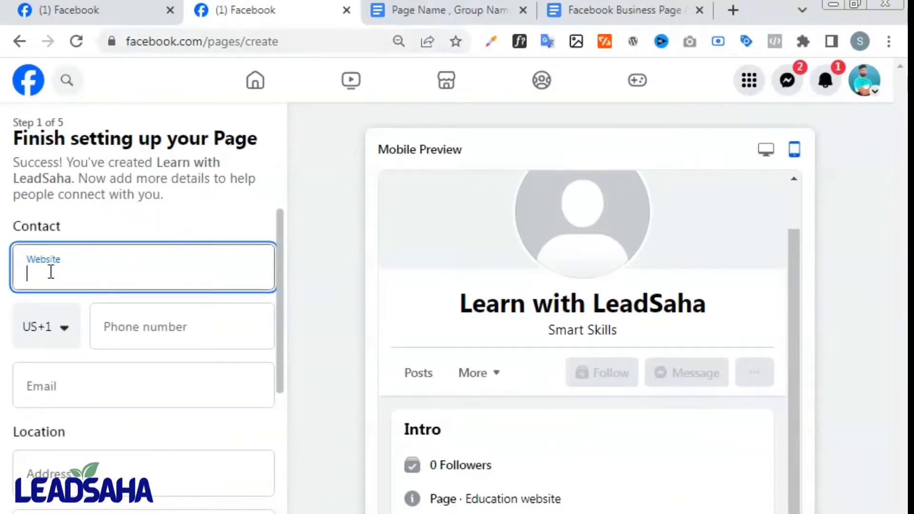
type("https://learnwith.leadsaha.com/")
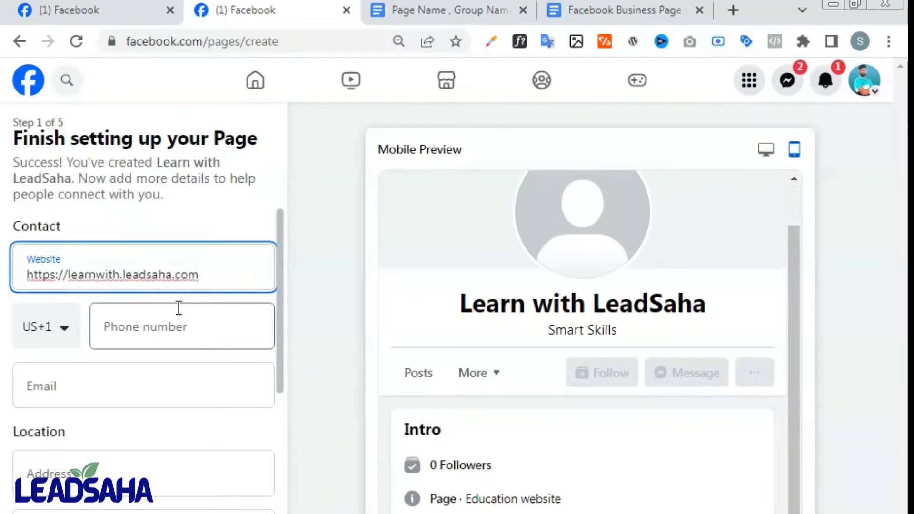
Enter the page's phone number with the Bangladesh country code.
left_click(162, 329)
left_click(63, 343)
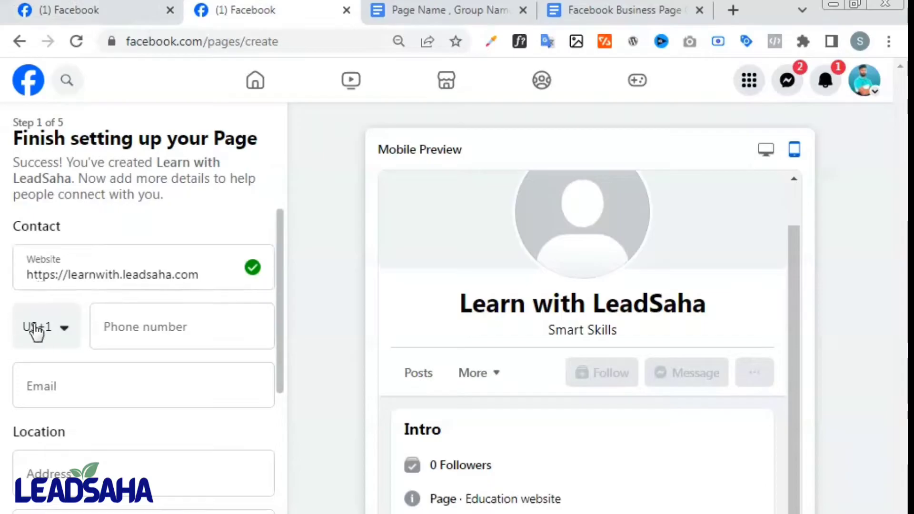
left_click(64, 336)
type("b")
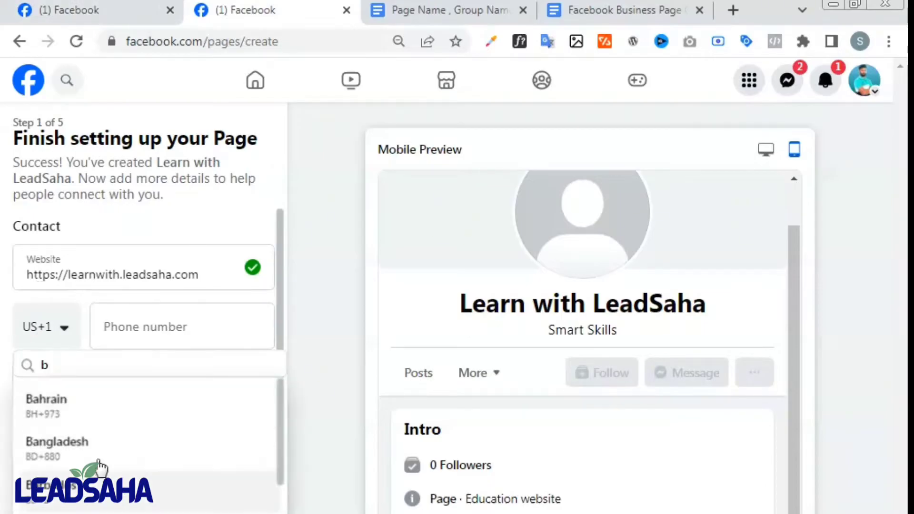
key("Down")
key("Down")
key("Return")
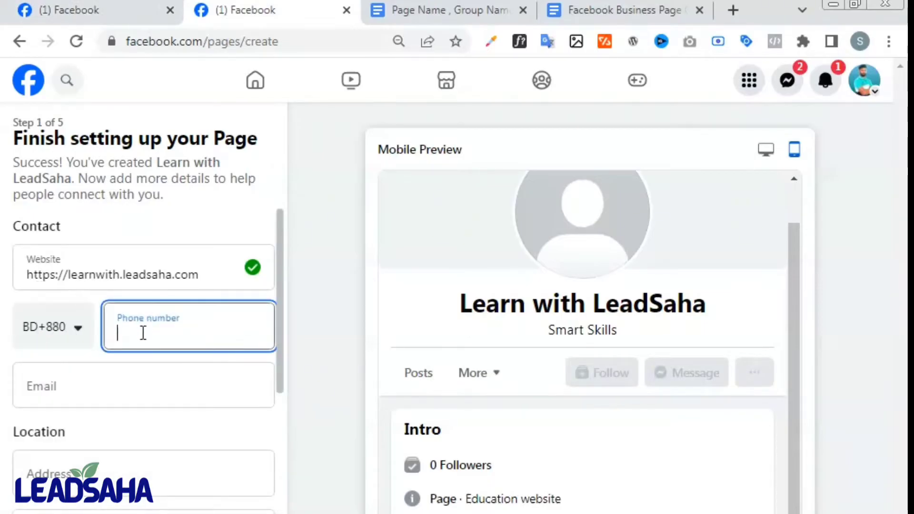
key("ctrl+v")
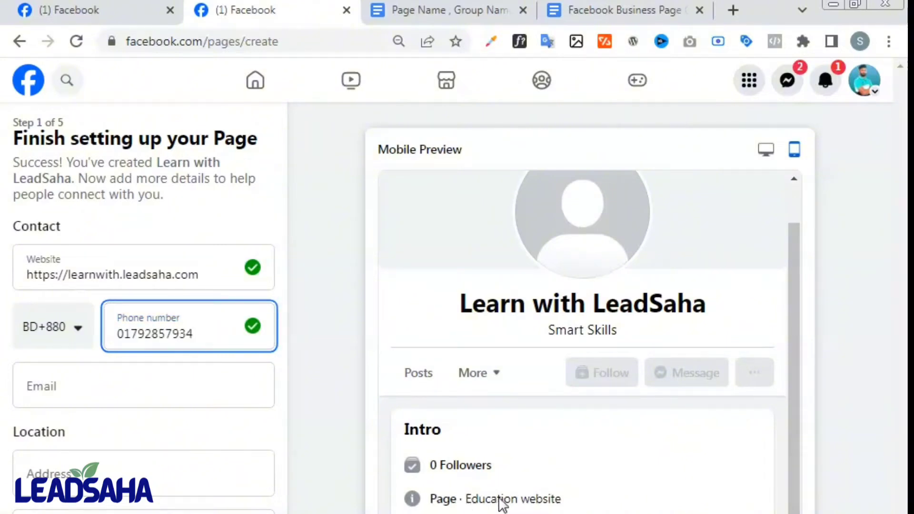
Fill in the contact e-mail and type the address 'Dhaka, Bangladesh'.
left_click(118, 380)
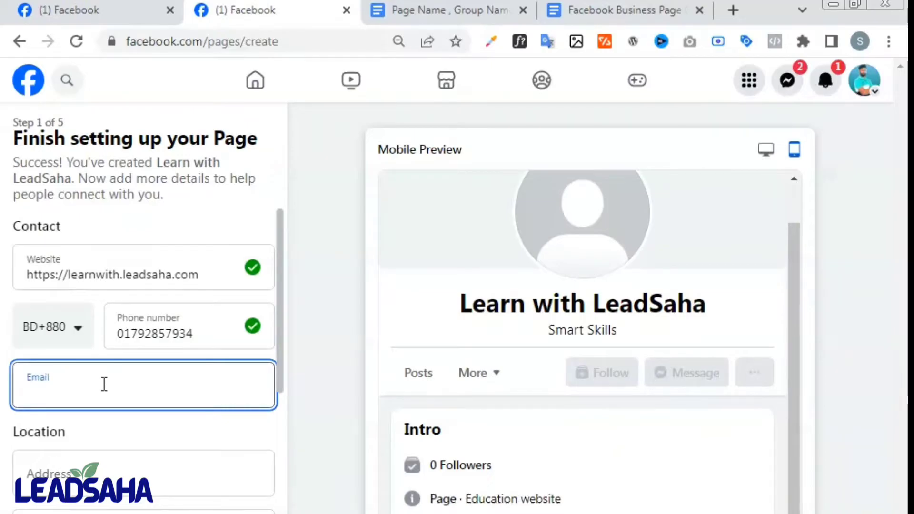
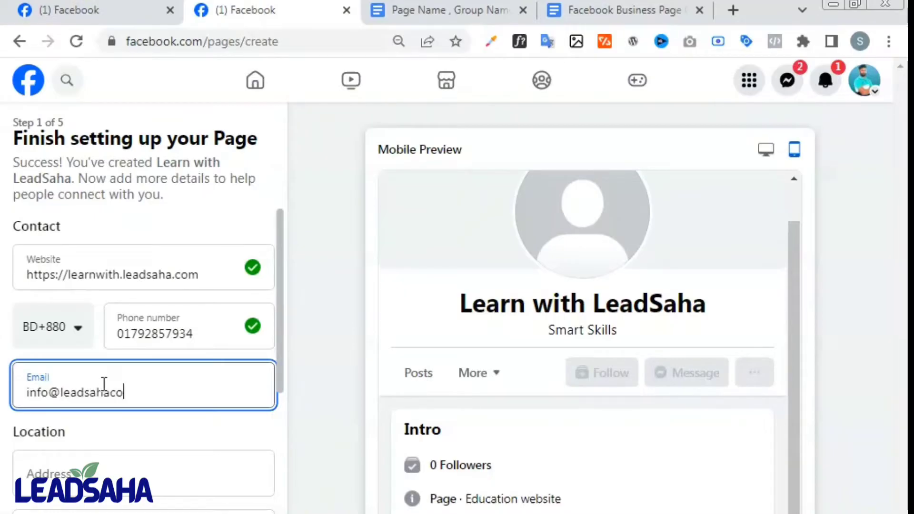
key("Tab")
type("D")
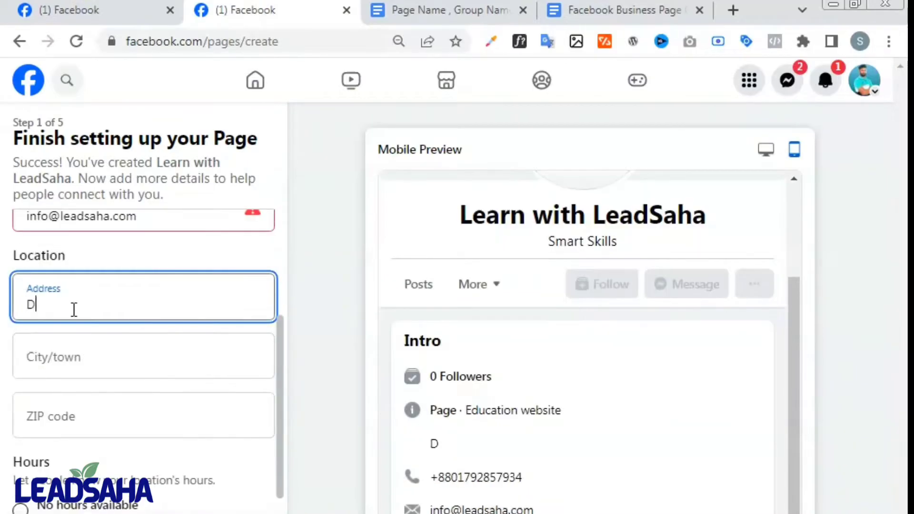
type("haka, Bangladesh")
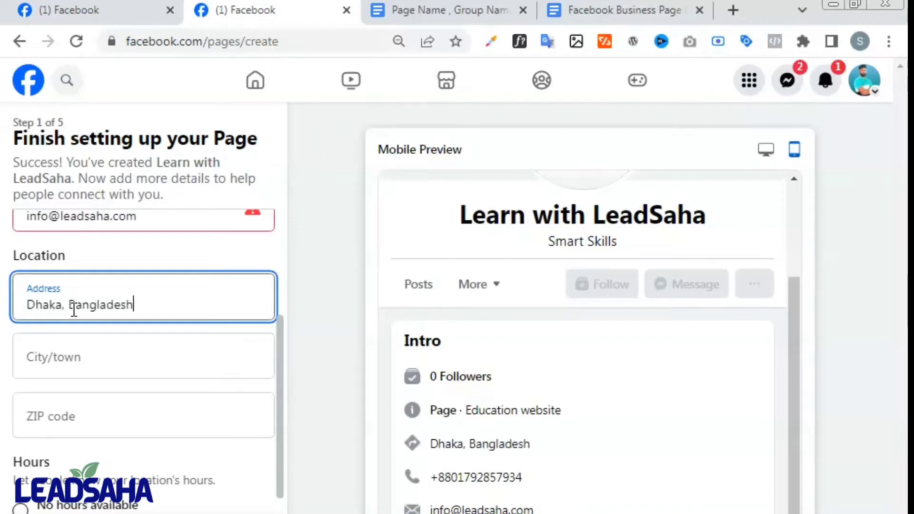
Set the city to Dhaka, Bangladesh and enter ZIP code 1212.
left_click(57, 366)
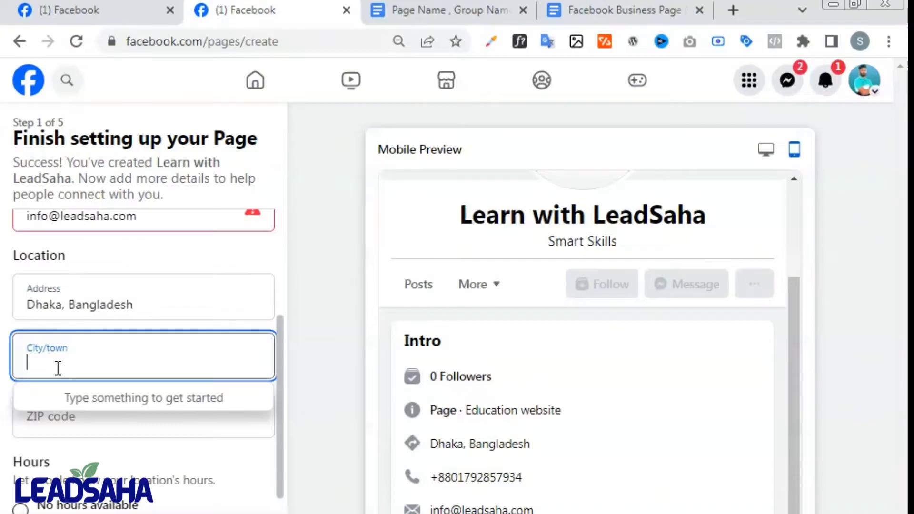
type("Dhak")
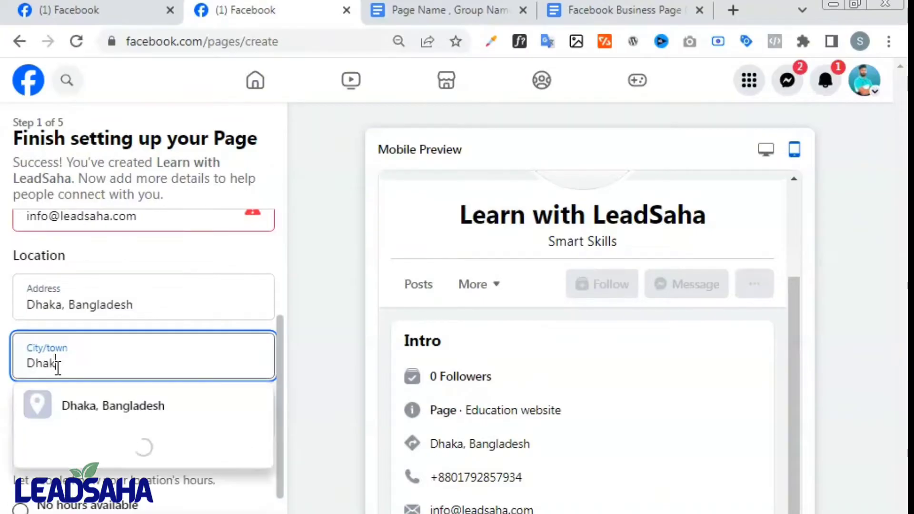
type("a")
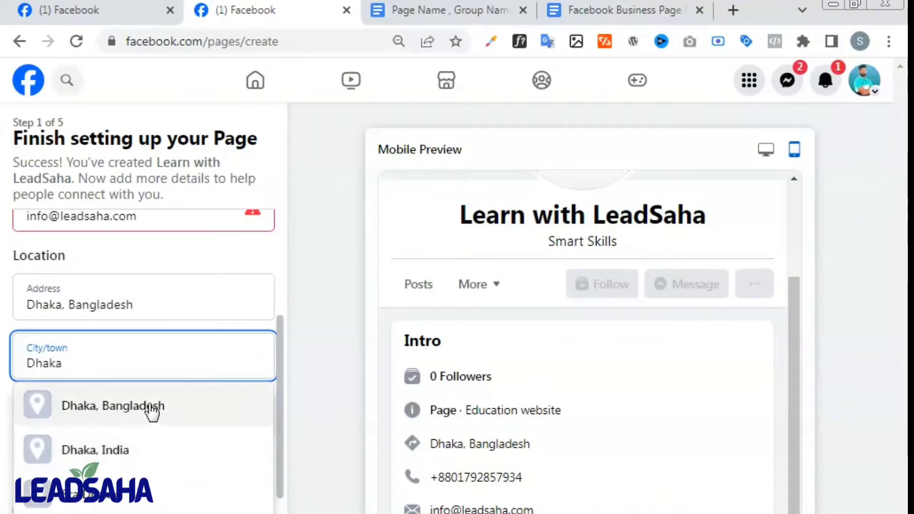
left_click(152, 409)
left_click(55, 419)
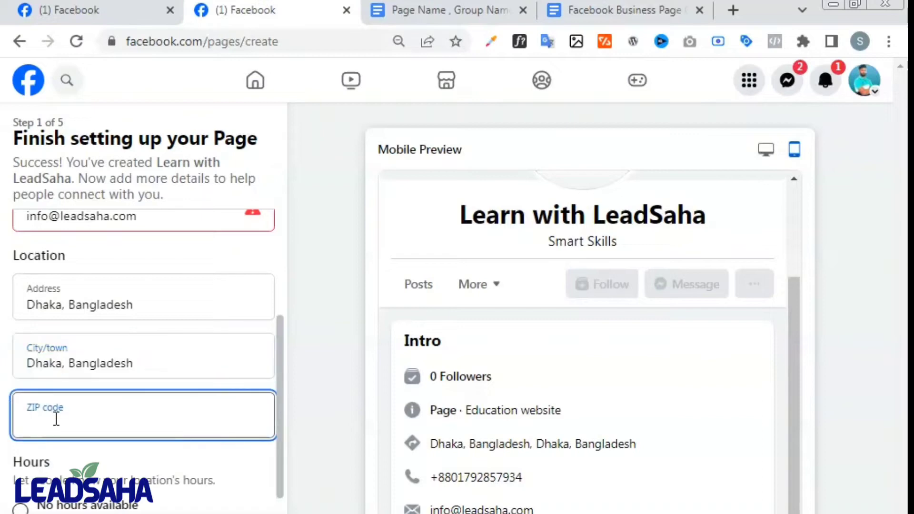
type("1212")
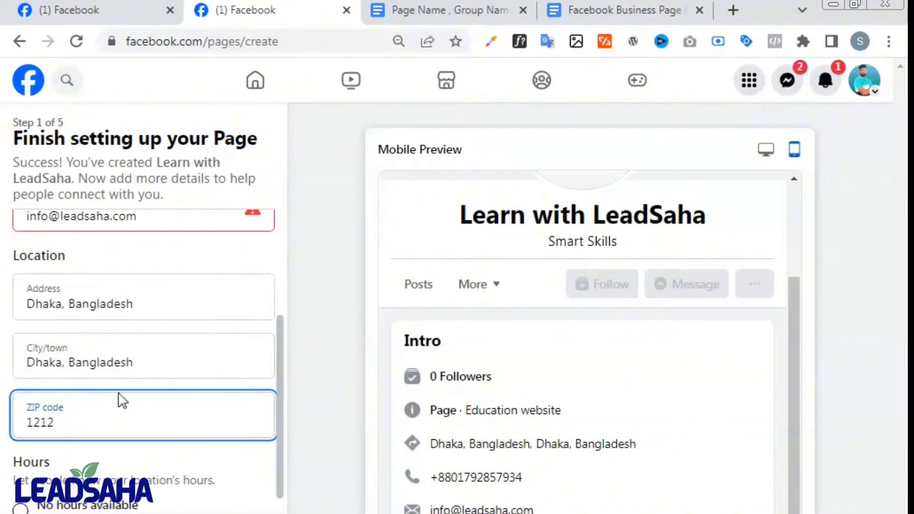
Mark the page Always open, clear the contact e-mail error, and continue.
scroll(281, 451, "down", 3)
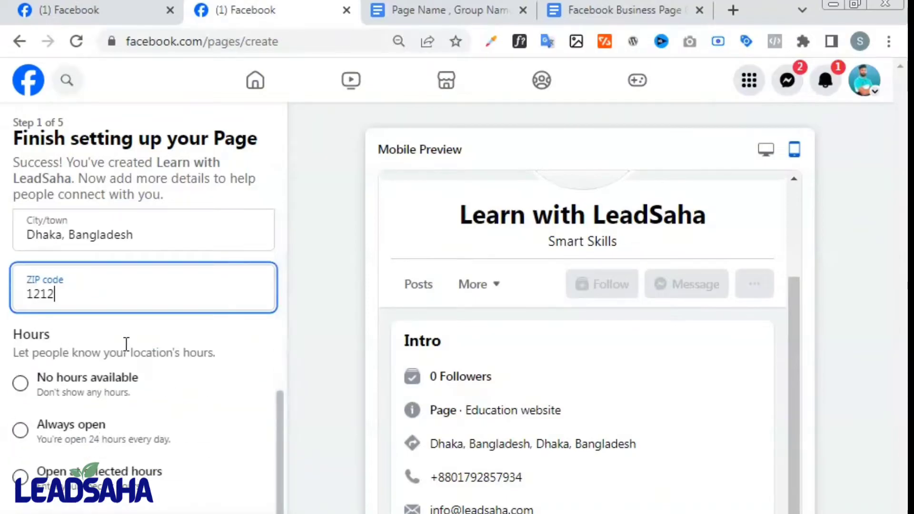
left_click(20, 430)
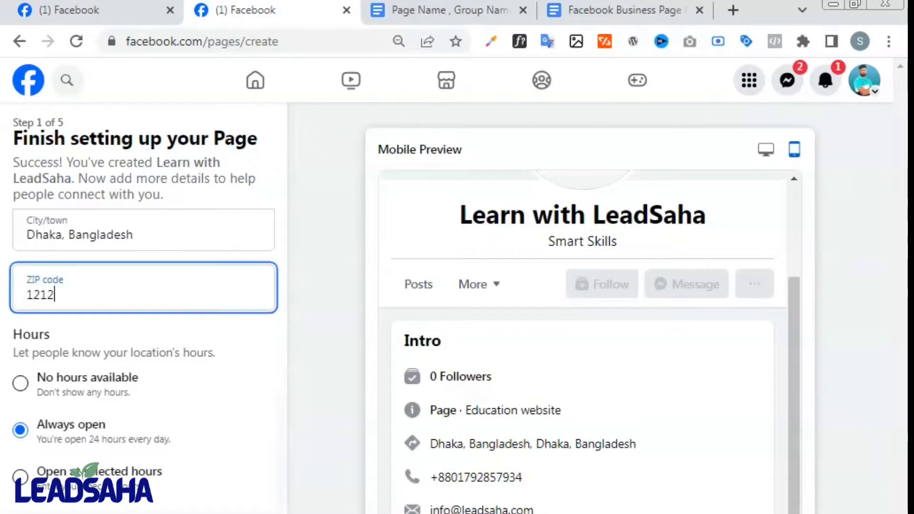
scroll(204, 241, "up", 5)
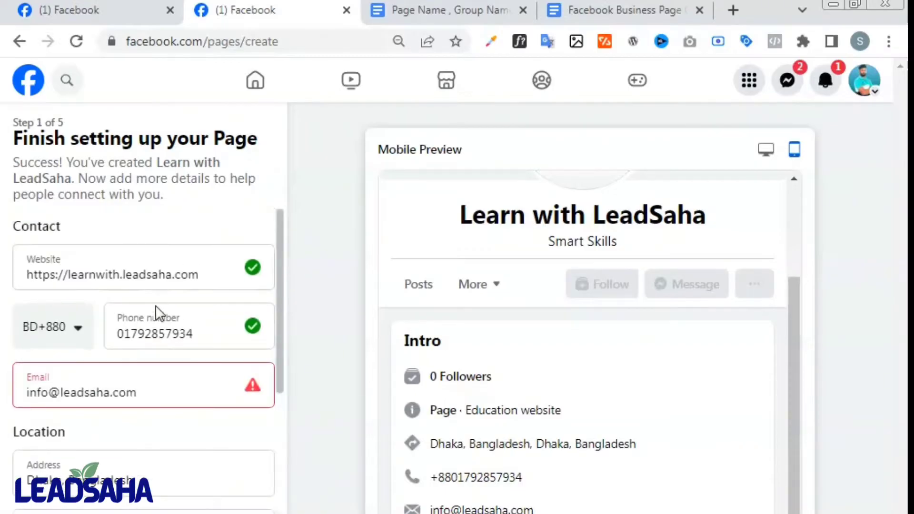
left_click(157, 393)
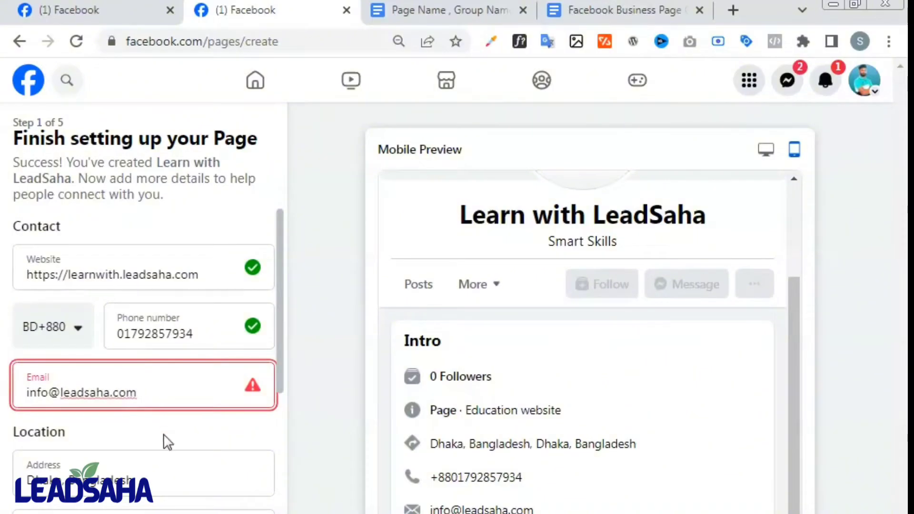
left_click(175, 478)
scroll(236, 391, "down", 6)
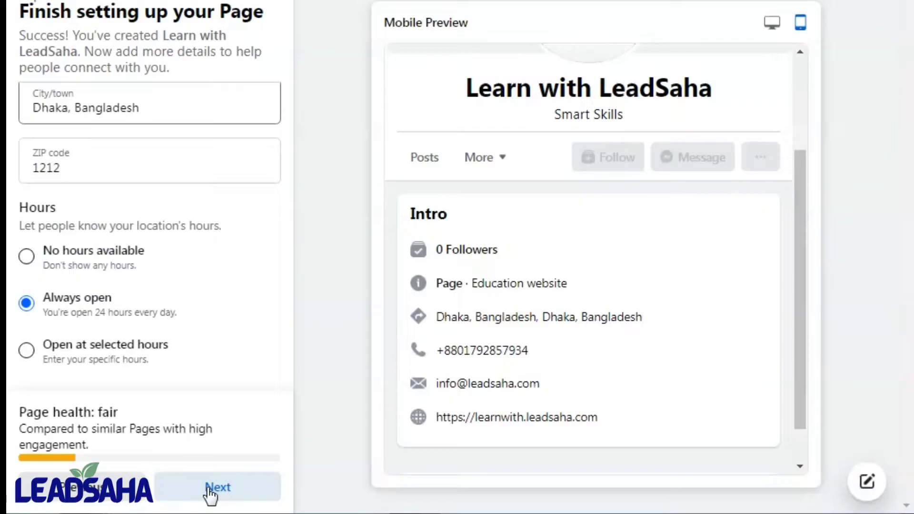
left_click(209, 488)
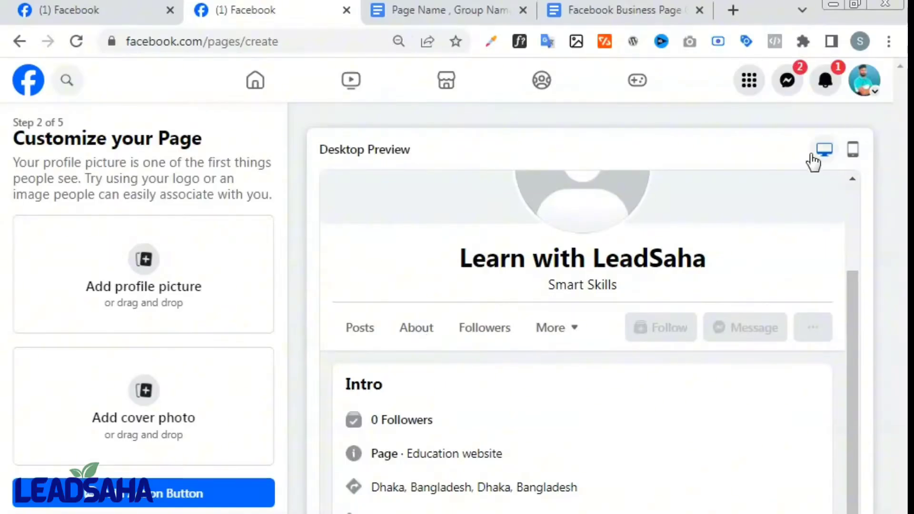
Upload the Learn with Leadsaha logo as the profile picture.
scroll(638, 261, "down", 2)
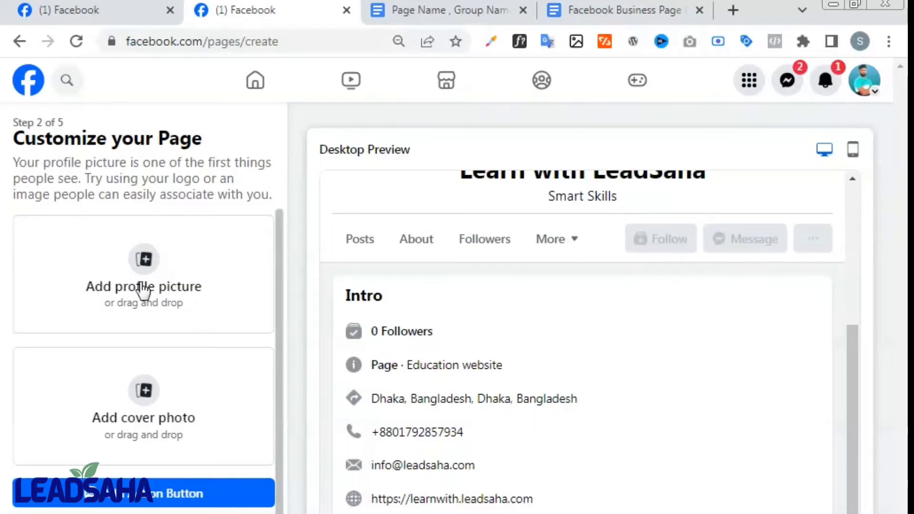
scroll(506, 372, "up", 5)
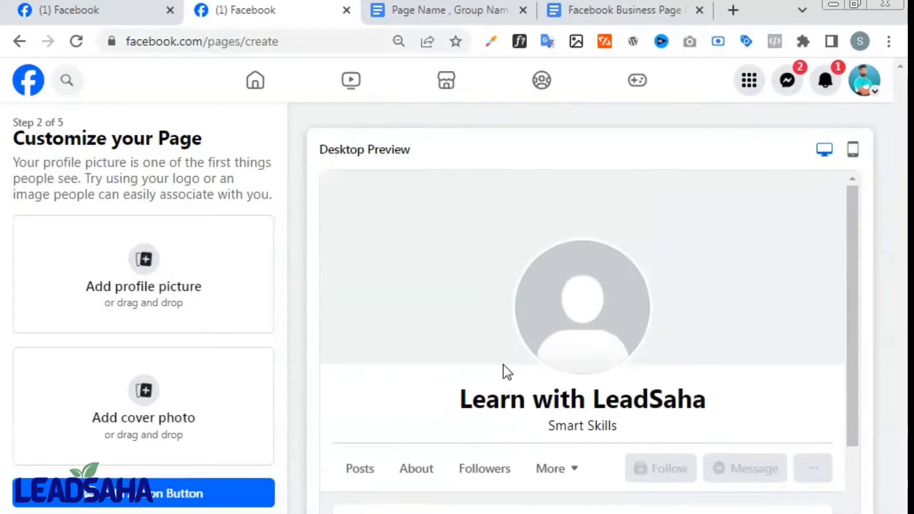
left_click(156, 270)
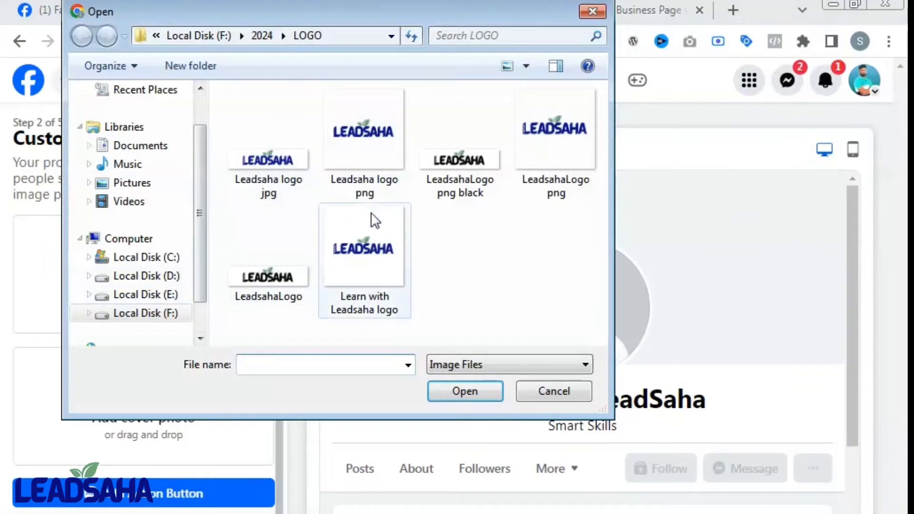
left_click(364, 248)
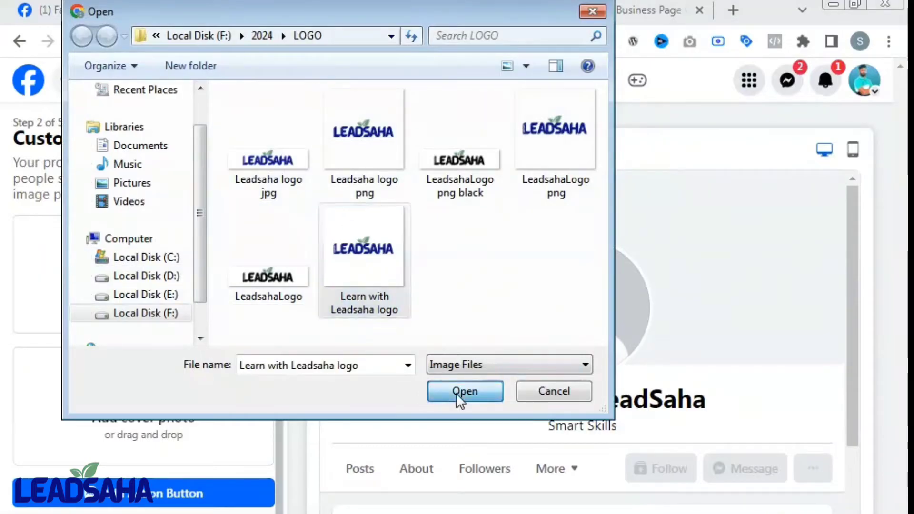
left_click(456, 393)
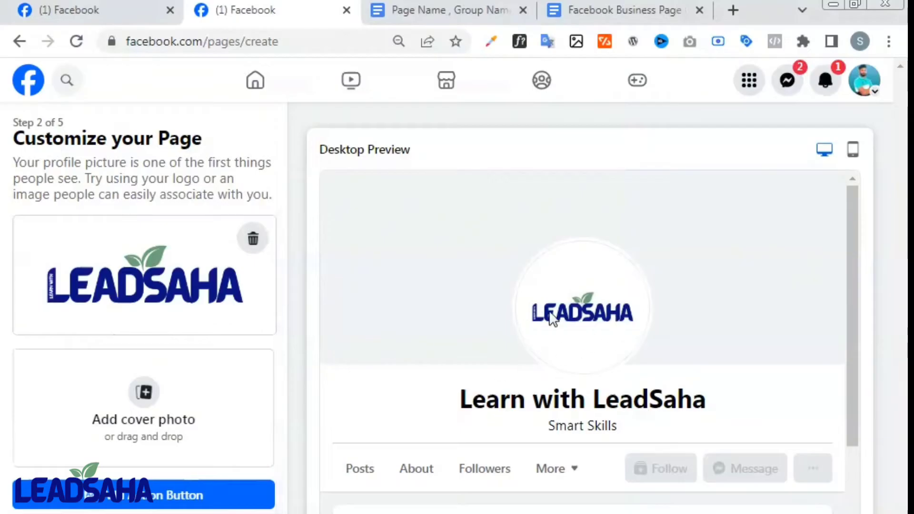
Upload the Learn with leadsaha page cover photo as the cover.
scroll(163, 328, "down", 2)
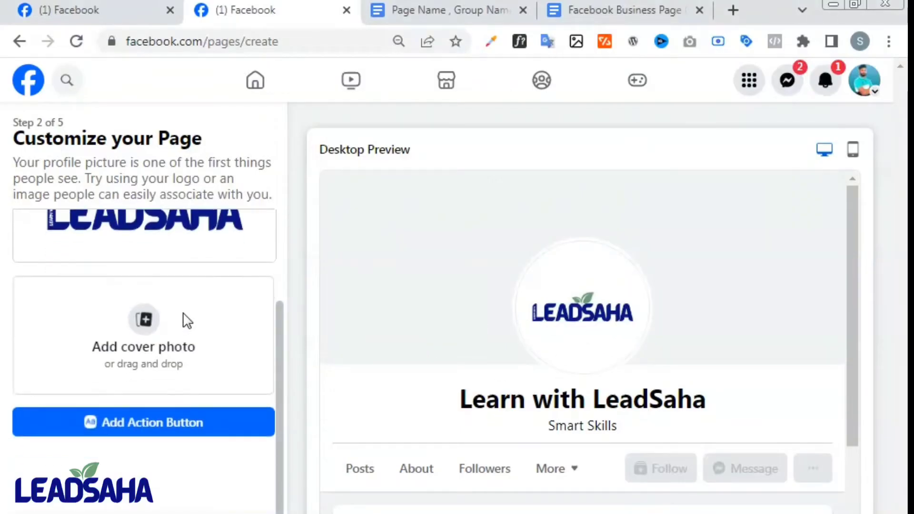
left_click(135, 357)
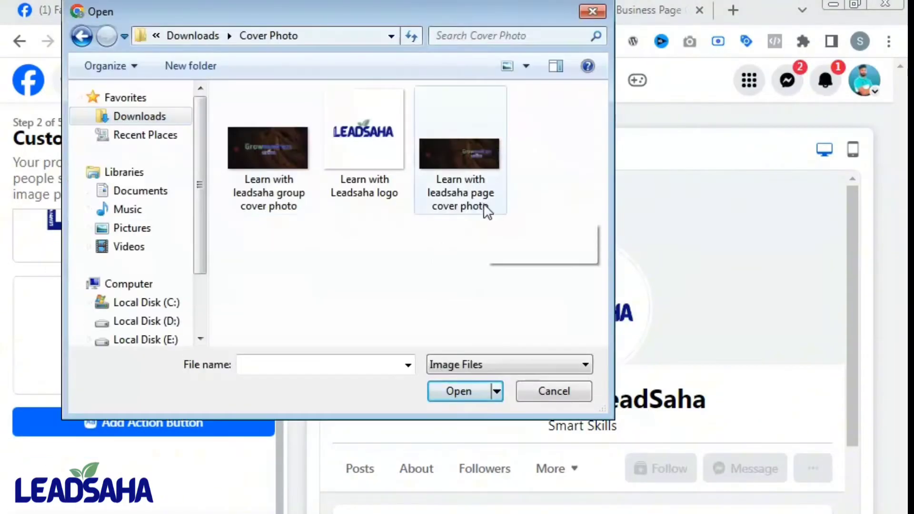
left_click(452, 159)
left_click(449, 384)
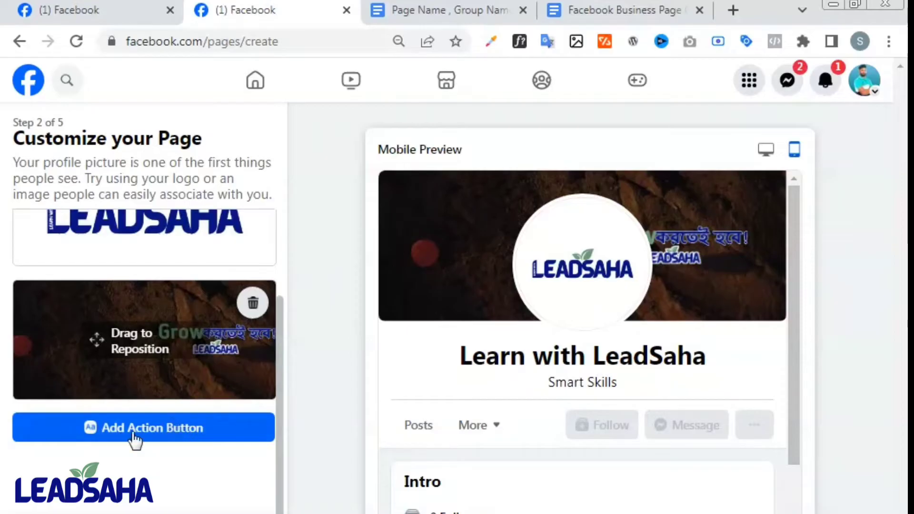
Save a Send message (Messenger) action button and continue to the WhatsApp step.
left_click(139, 433)
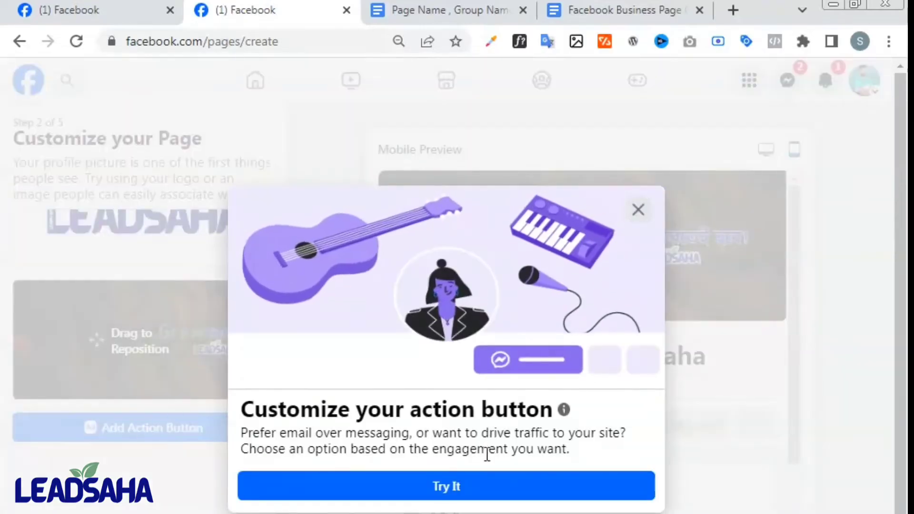
left_click(453, 486)
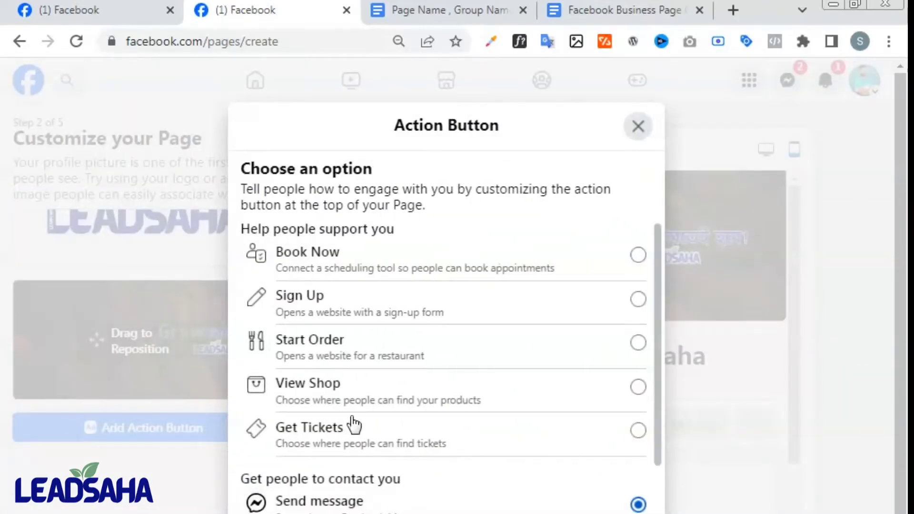
scroll(450, 400, "down", 3)
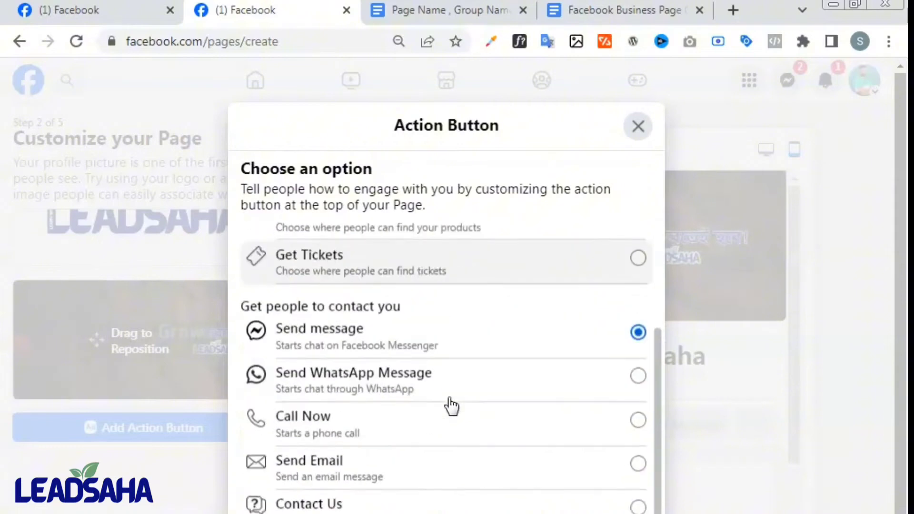
scroll(496, 422, "down", 6)
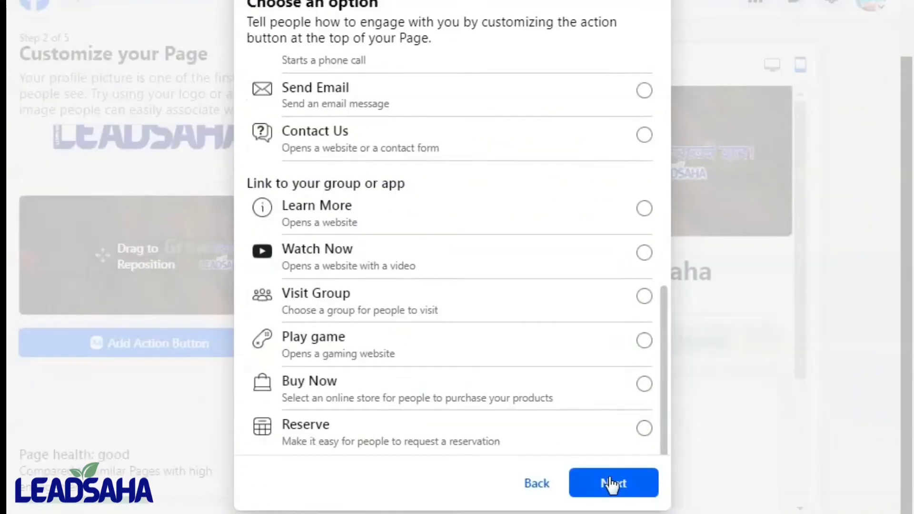
left_click(612, 484)
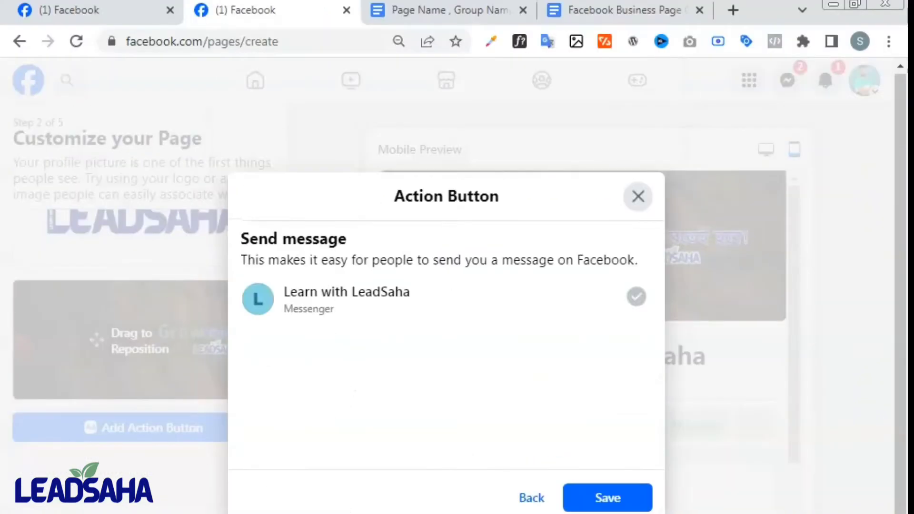
left_click(614, 409)
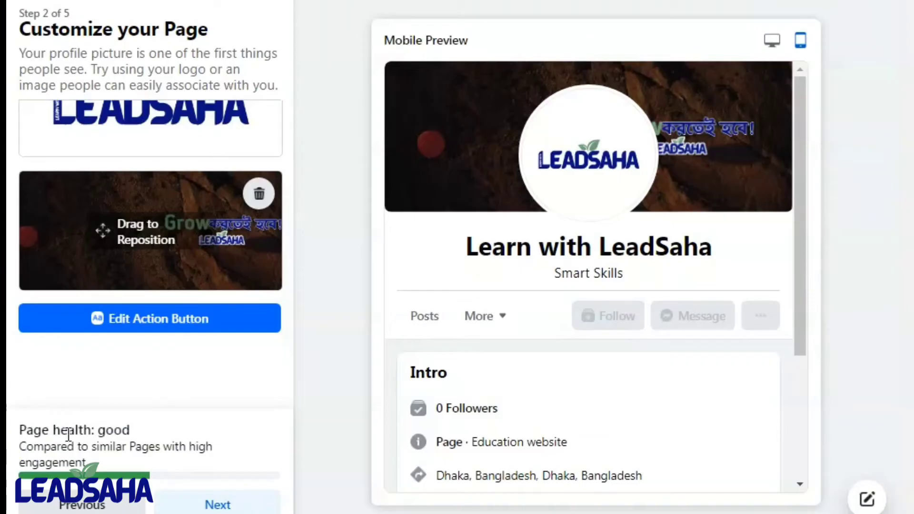
left_click(222, 507)
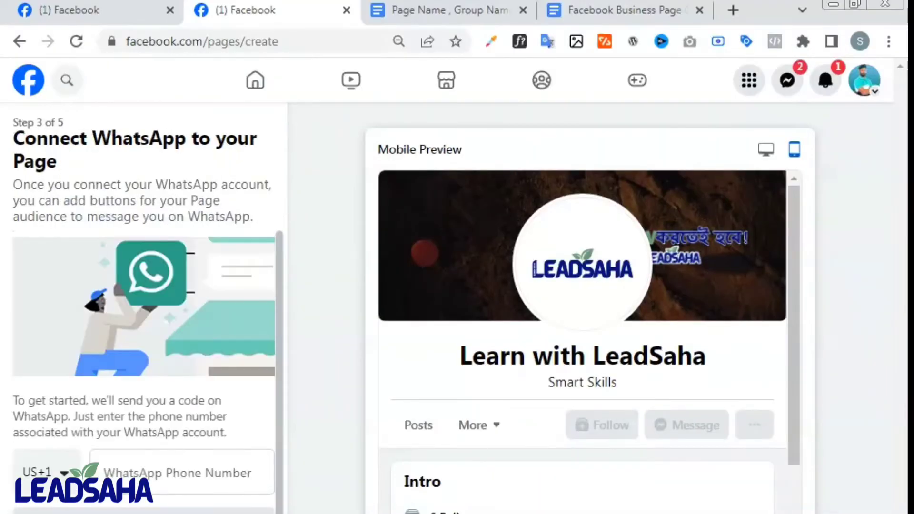
Enter the WhatsApp phone number with BD +880 and request a verification code.
left_click(63, 474)
scroll(114, 199, "down", 10)
left_click(171, 471)
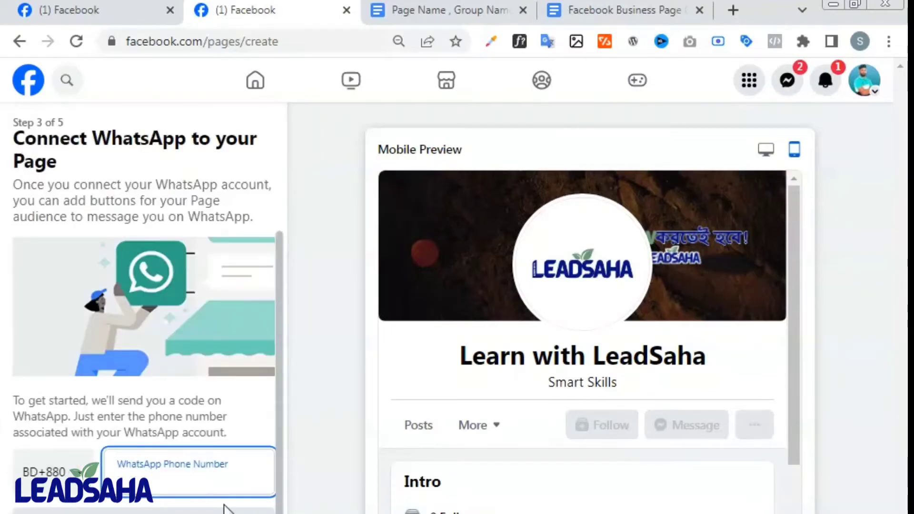
key("ctrl+v")
scroll(226, 508, "down", 1)
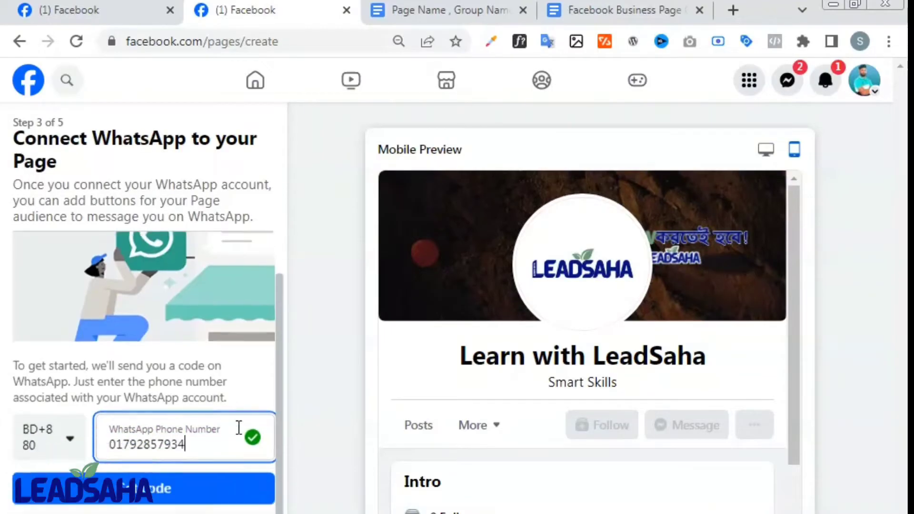
left_click(249, 479)
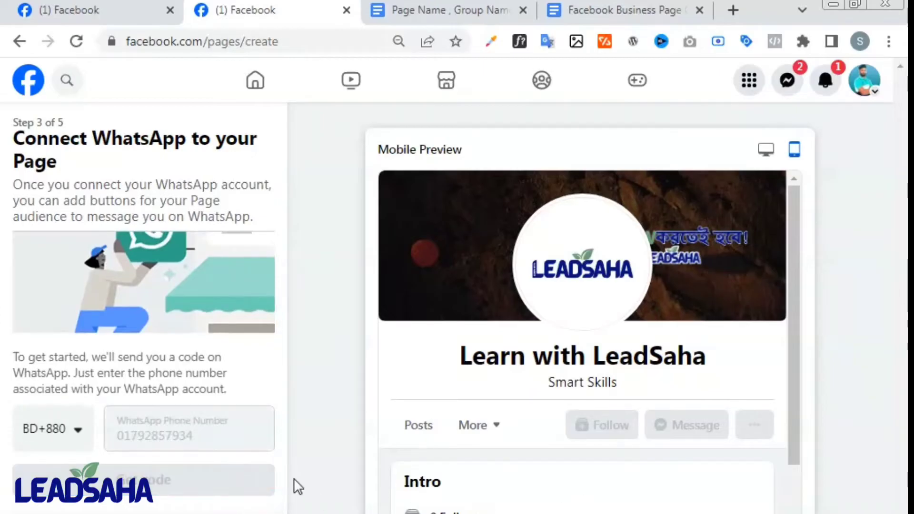
Confirm the 5-digit WhatsApp verification code and continue to the audience step.
left_click(152, 438)
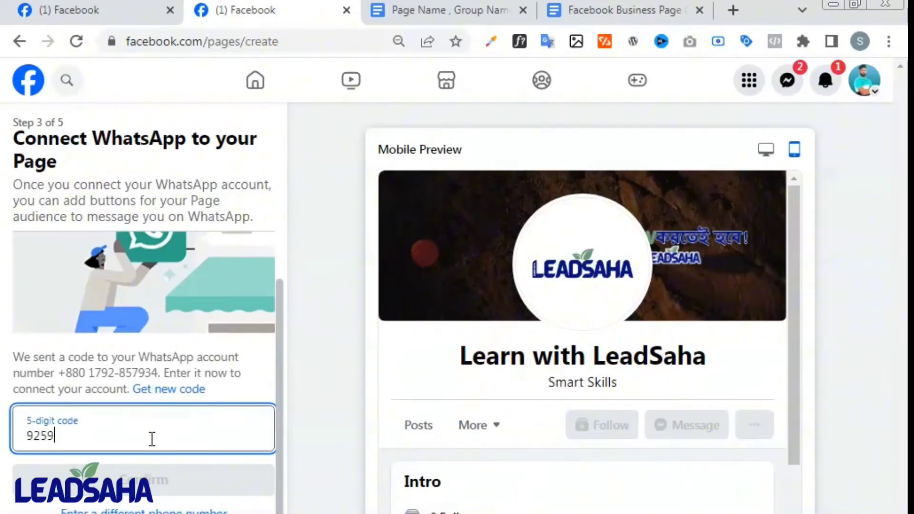
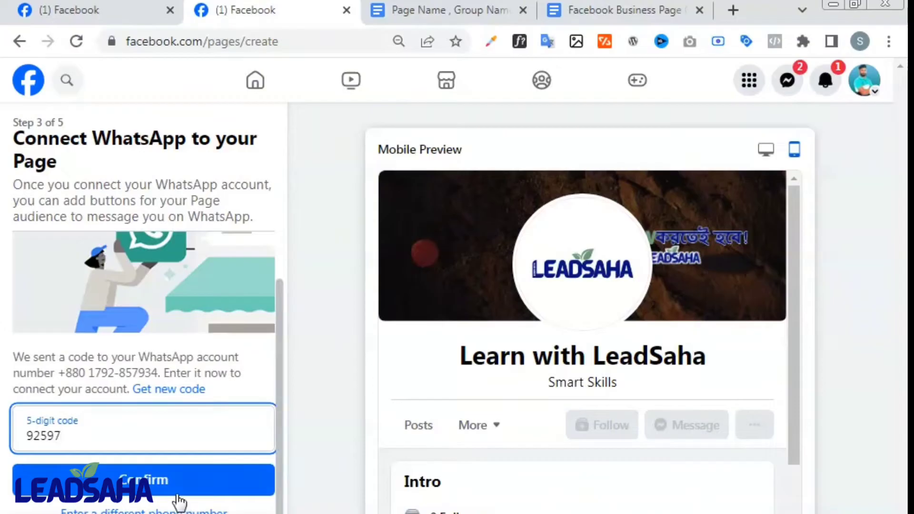
left_click(179, 500)
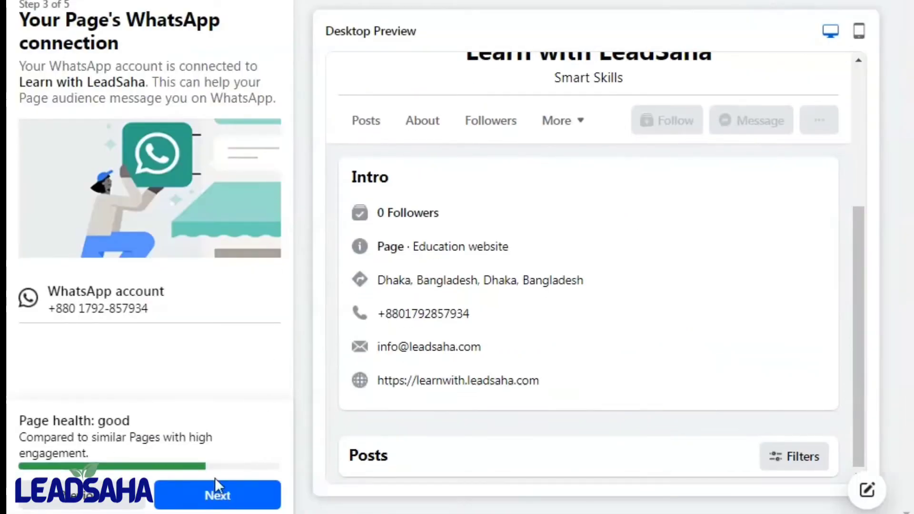
left_click(217, 488)
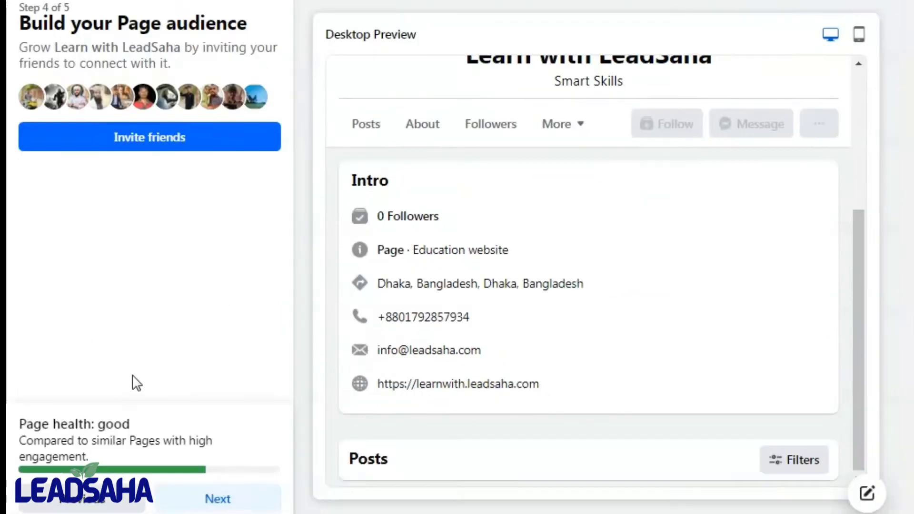
Skip inviting friends, keep page notifications on and marketing emails off, and finish the page setup.
left_click(244, 498)
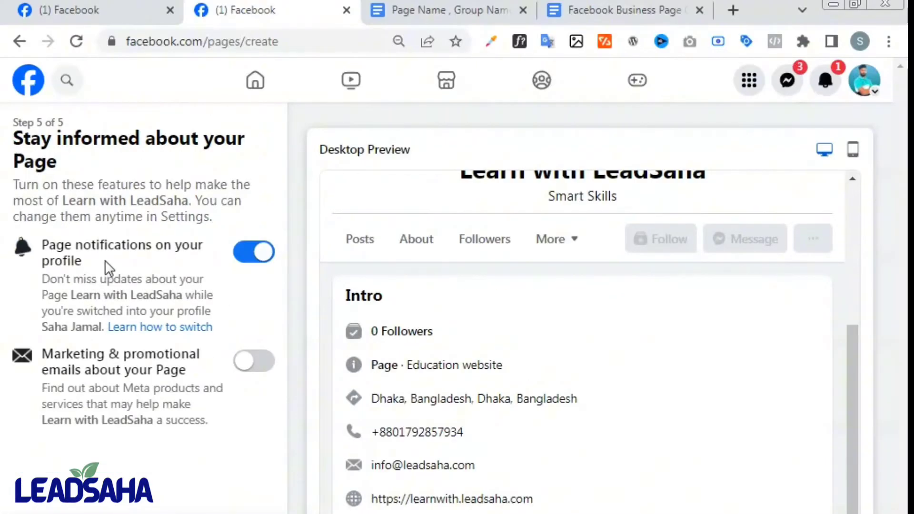
left_click_drag(105, 260, 43, 241)
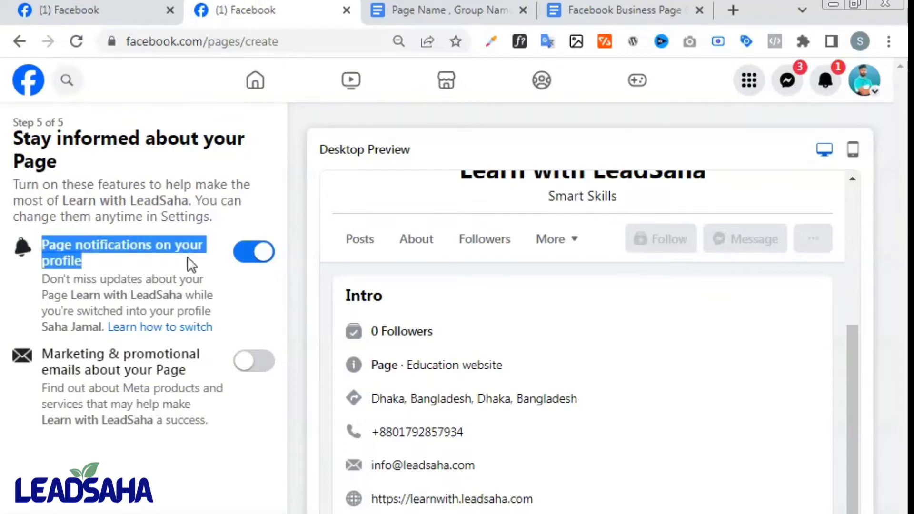
left_click(55, 360)
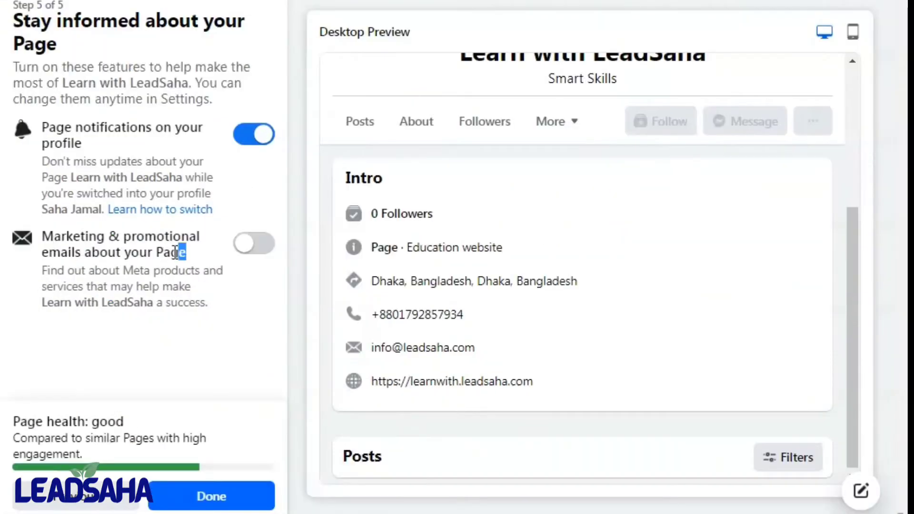
left_click_drag(186, 251, 48, 228)
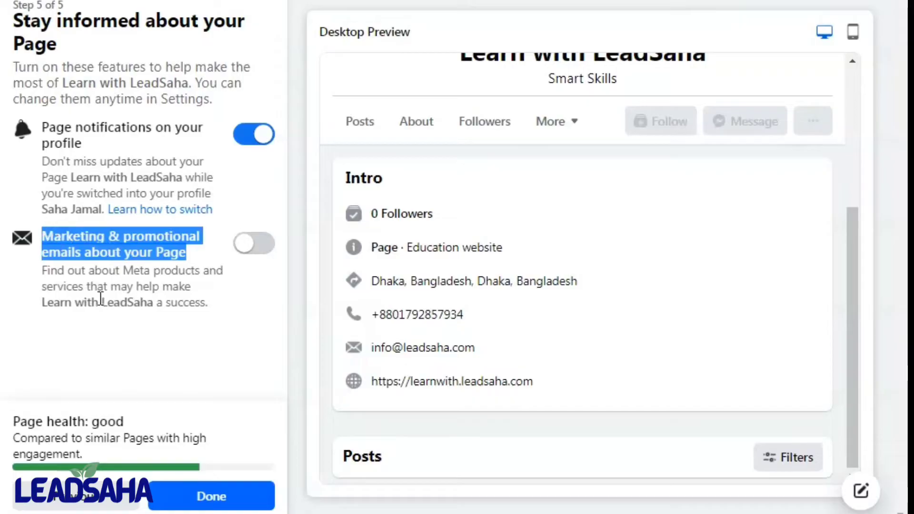
left_click(115, 338)
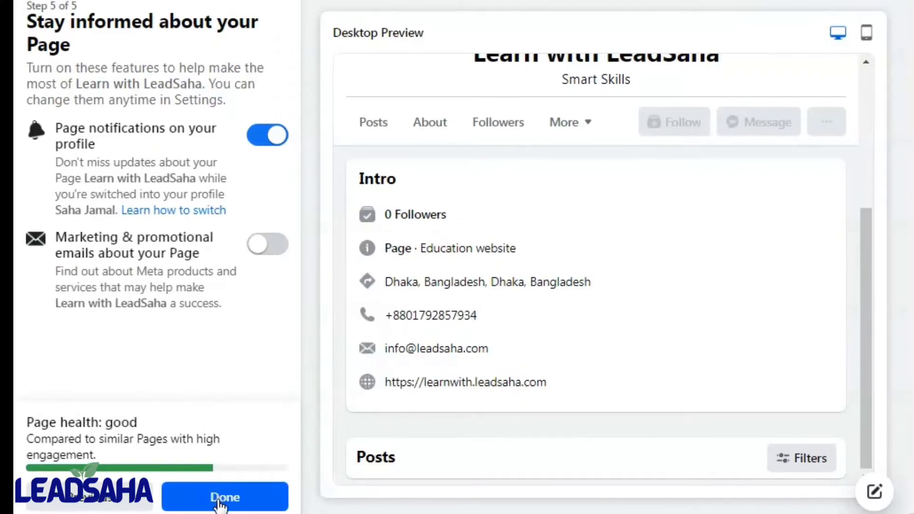
left_click(220, 498)
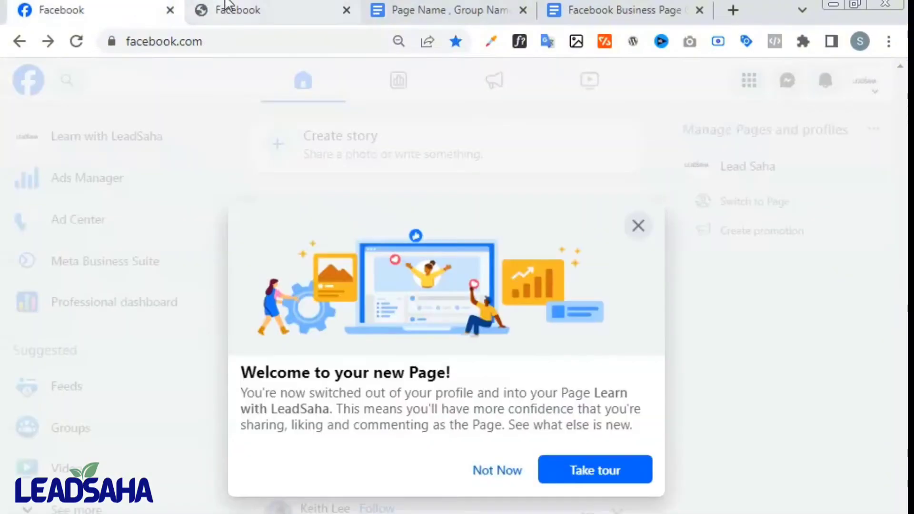
In the second tab, go through all the new page's tour tips and dismiss the tour.
left_click(226, 7)
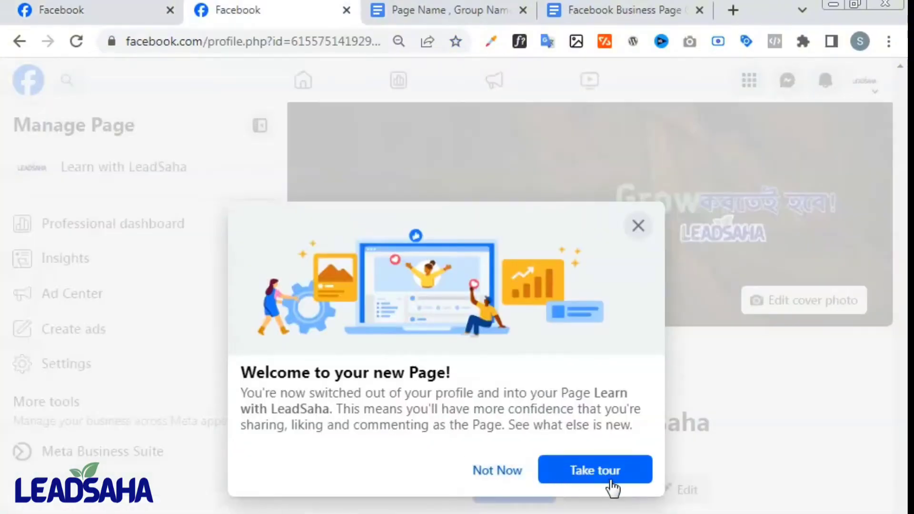
left_click(595, 472)
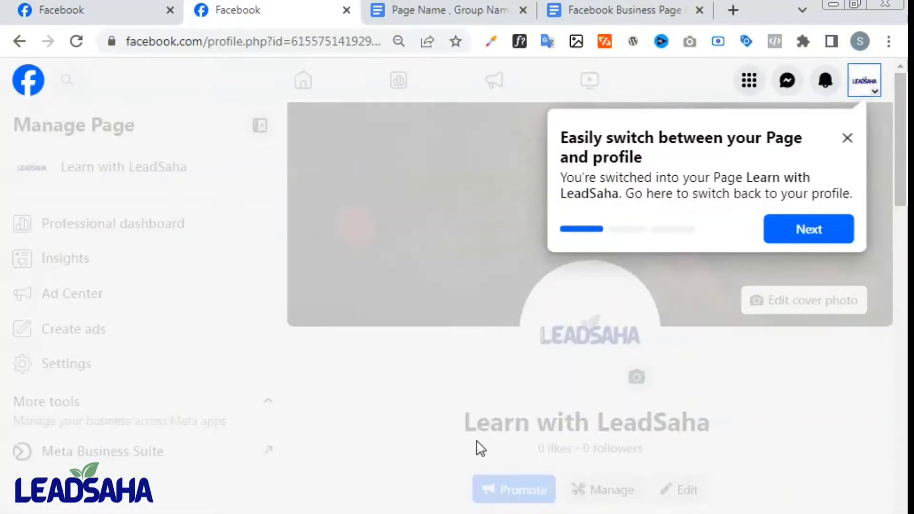
left_click(783, 231)
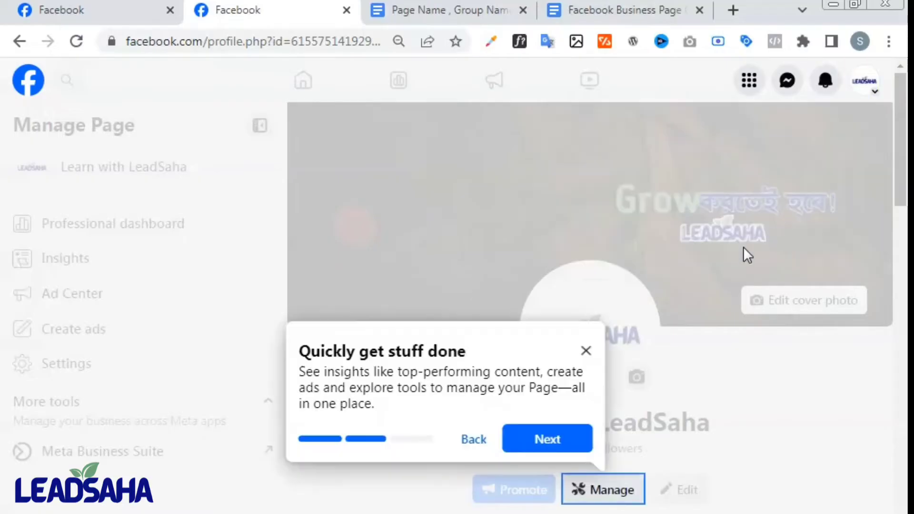
left_click(561, 447)
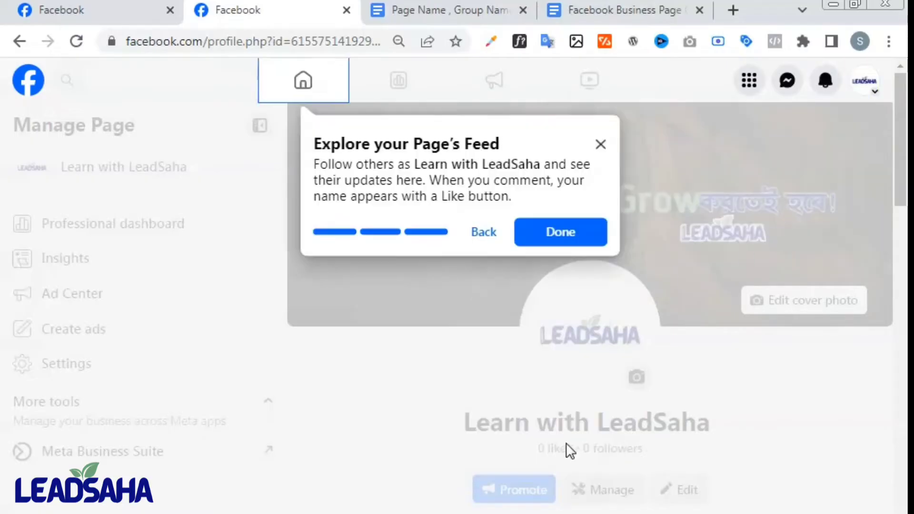
left_click(548, 236)
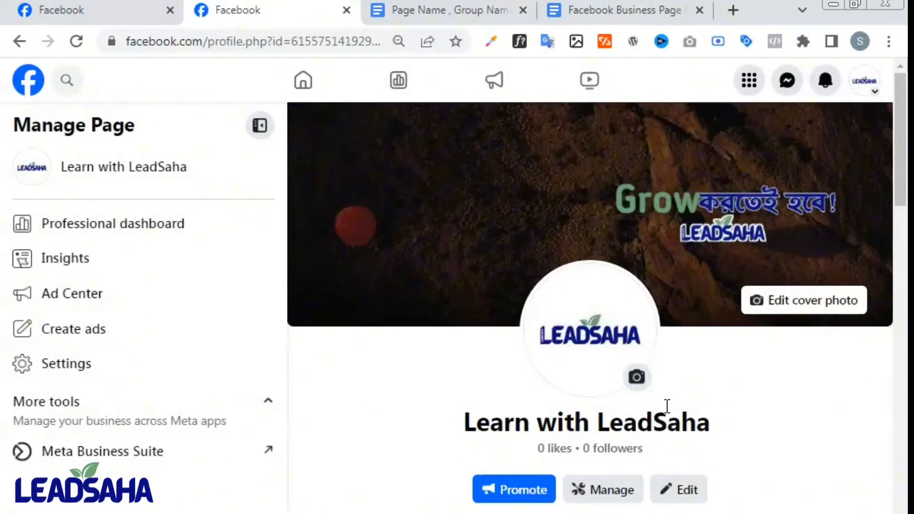
Open the page's About info, showing category Education website and the Dhaka, Bangladesh 1212 address.
scroll(667, 406, "down", 7)
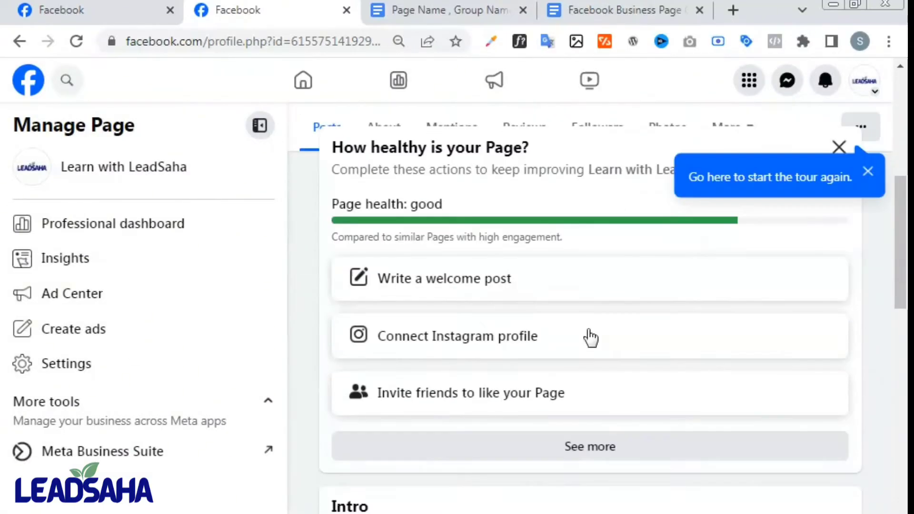
scroll(636, 404, "down", 6)
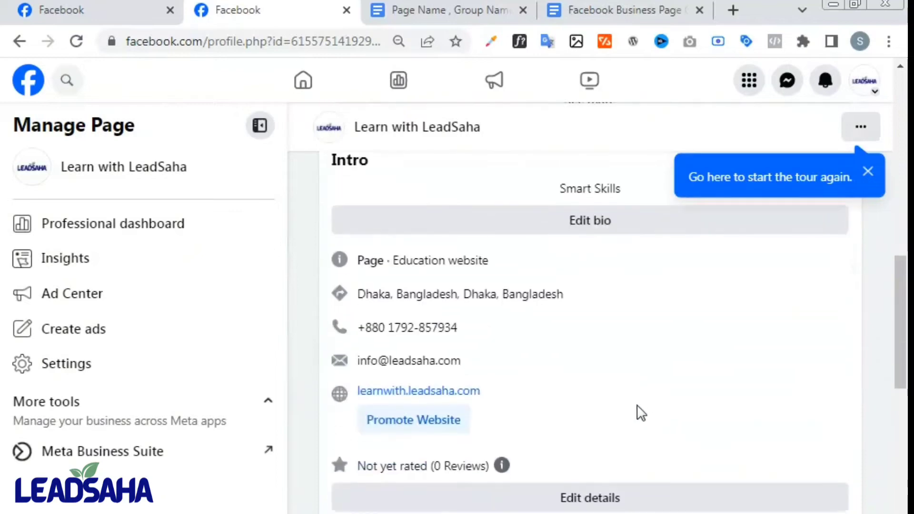
scroll(527, 373, "down", 3)
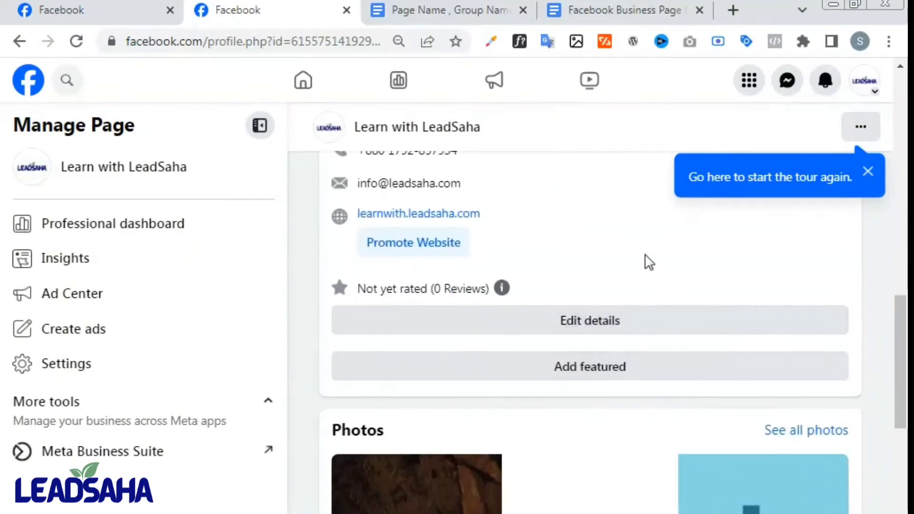
scroll(685, 468, "up", 15)
left_click(684, 494)
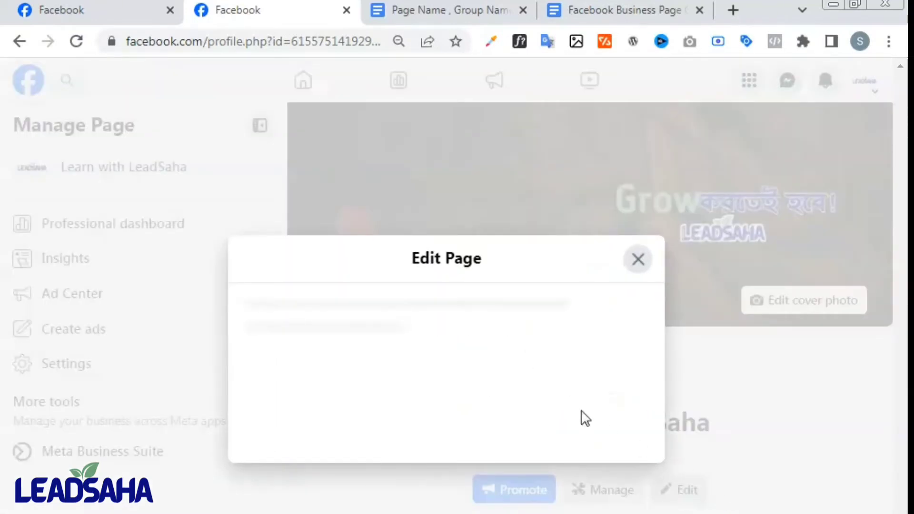
scroll(418, 304, "down", 15)
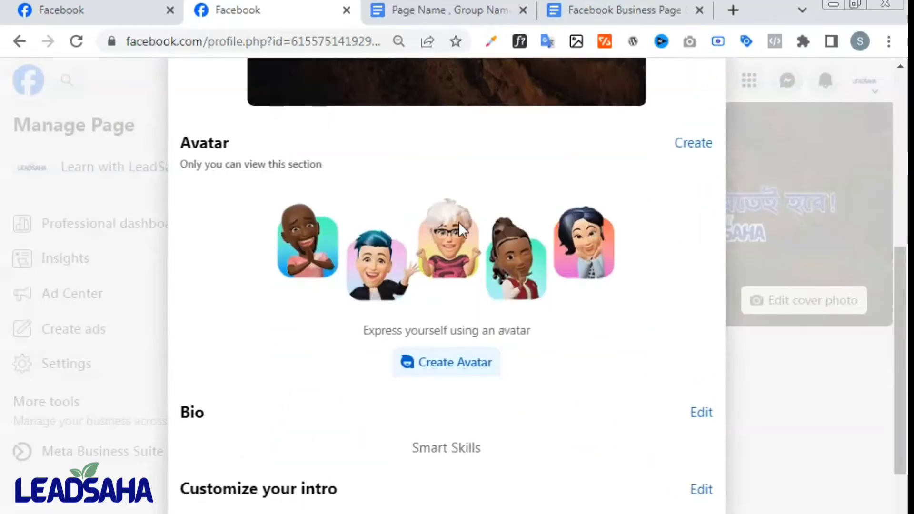
scroll(453, 214, "down", 2)
scroll(495, 447, "down", 3)
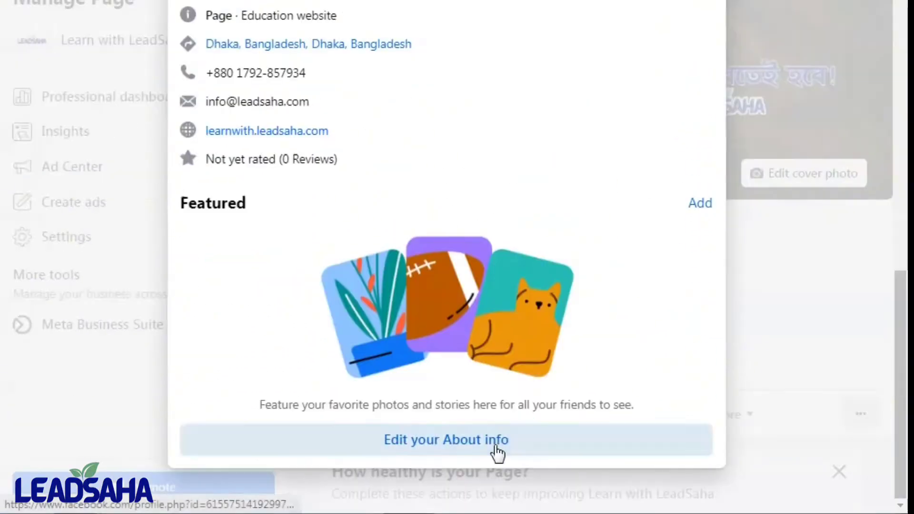
left_click(495, 445)
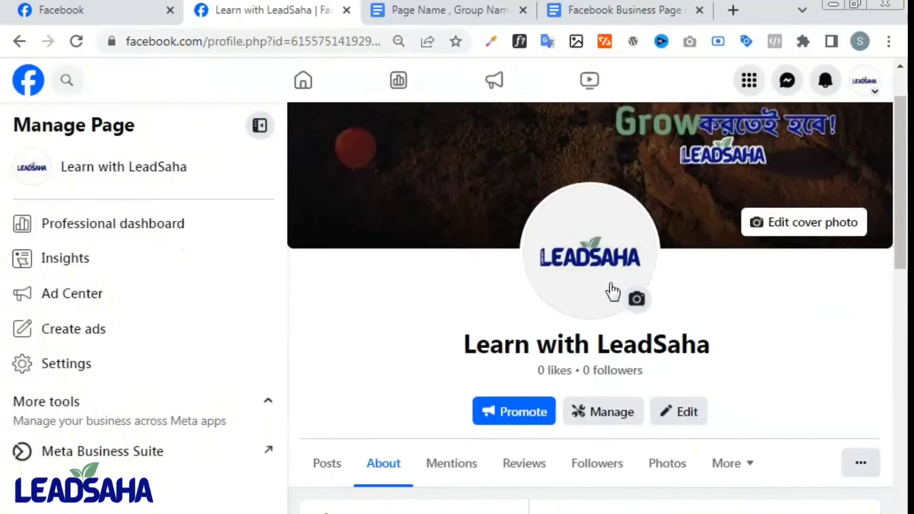
scroll(614, 171, "down", 5)
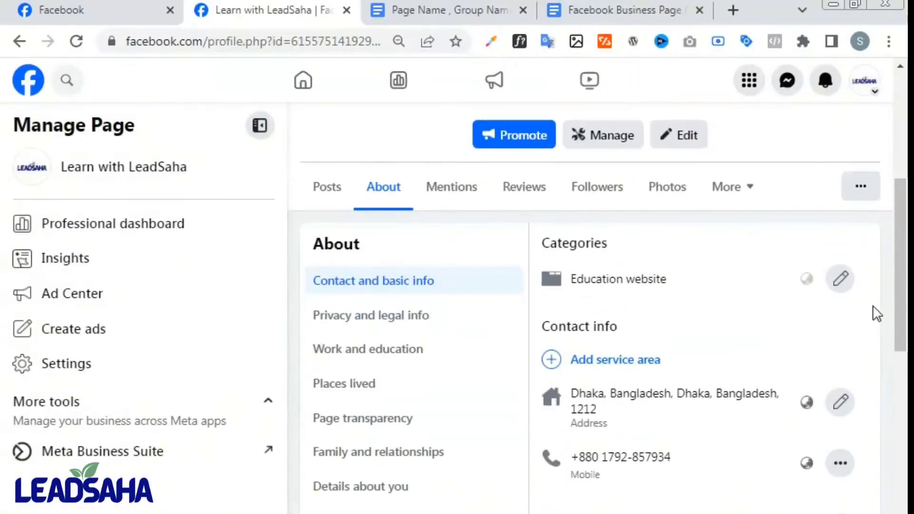
Copy the YouTube link from the Google Doc with the page details.
scroll(722, 333, "down", 6)
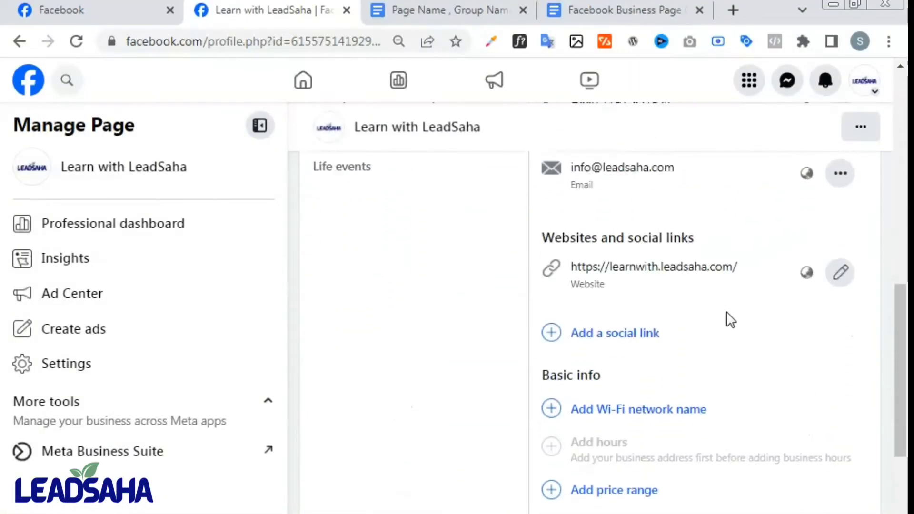
scroll(686, 334, "down", 2)
scroll(676, 405, "up", 4)
left_click(425, 9)
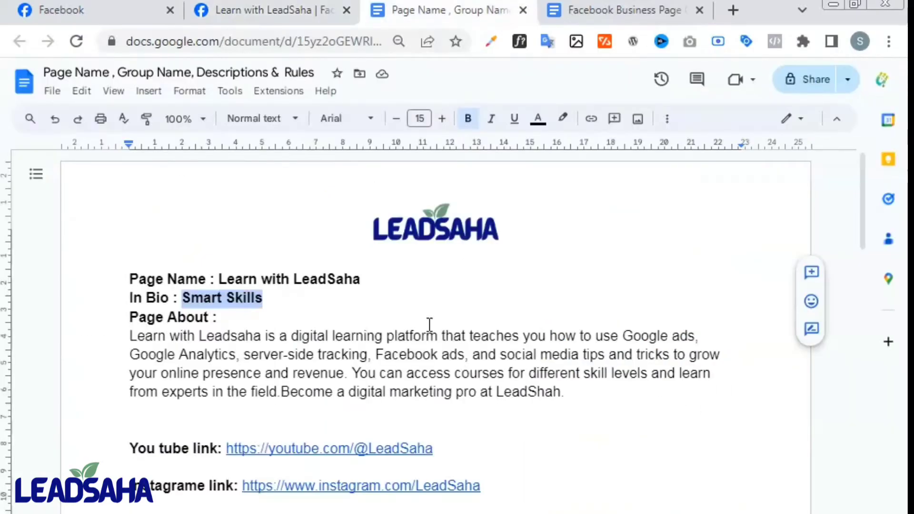
left_click_drag(434, 449, 231, 456)
key("ctrl+c")
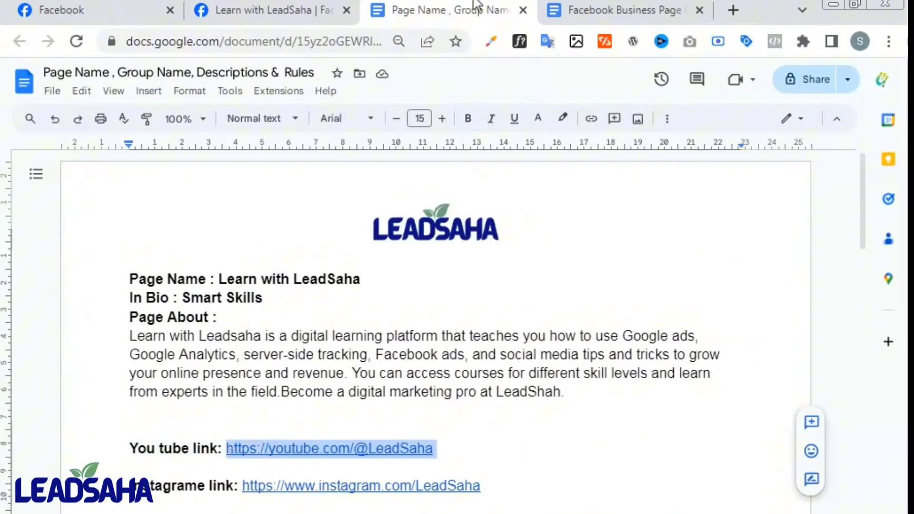
left_click(195, 10)
Add a YouTube social link with username LeadSaha and save it.
left_click(611, 422)
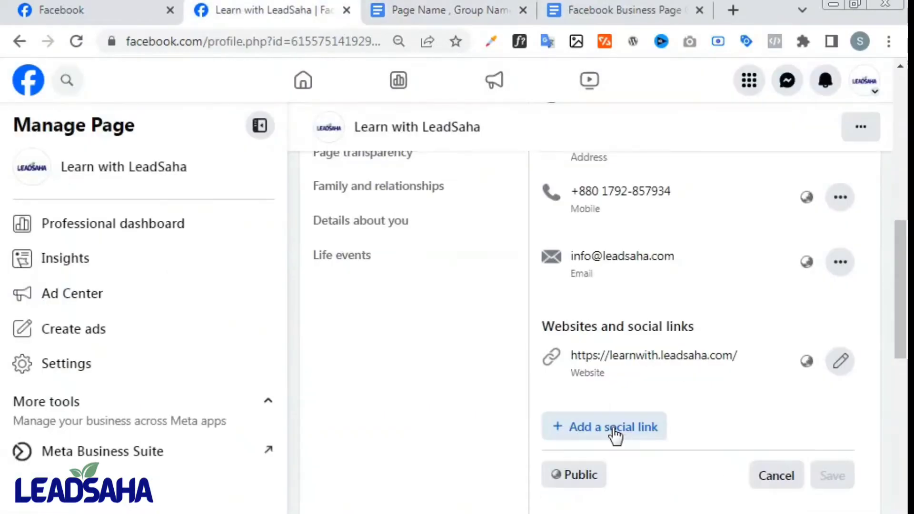
left_click(603, 426)
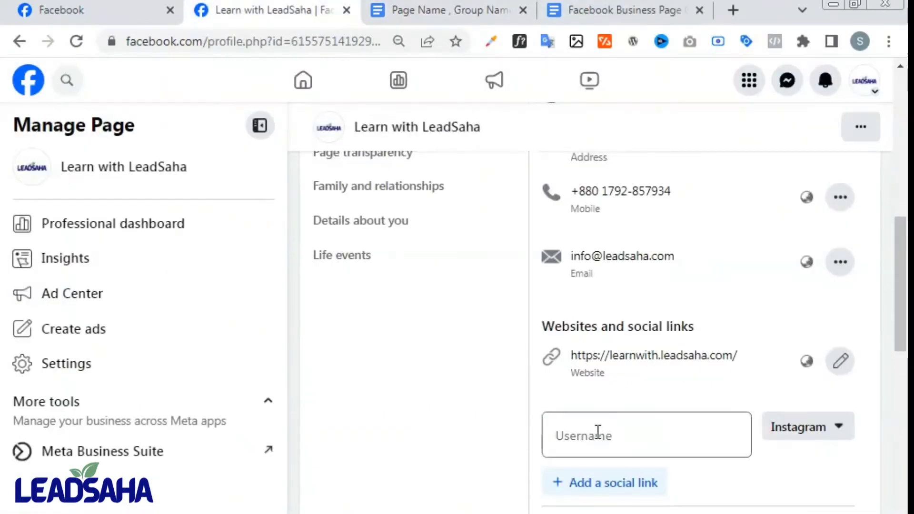
left_click(598, 430)
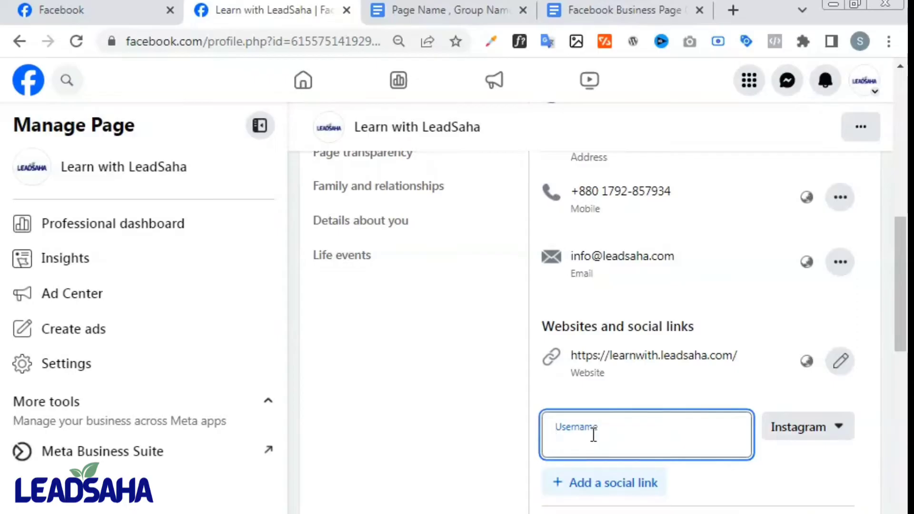
left_click(828, 427)
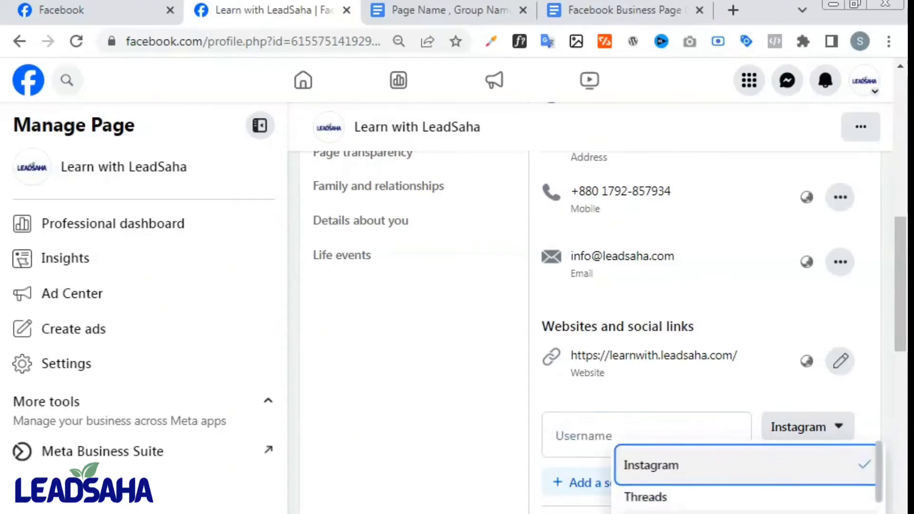
scroll(685, 495, "down", 5)
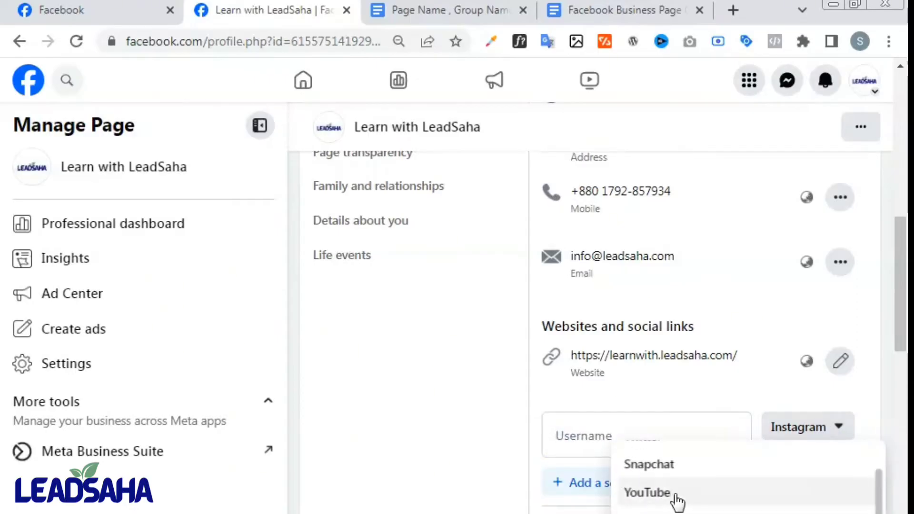
left_click(676, 495)
left_click(592, 442)
key("ctrl+v")
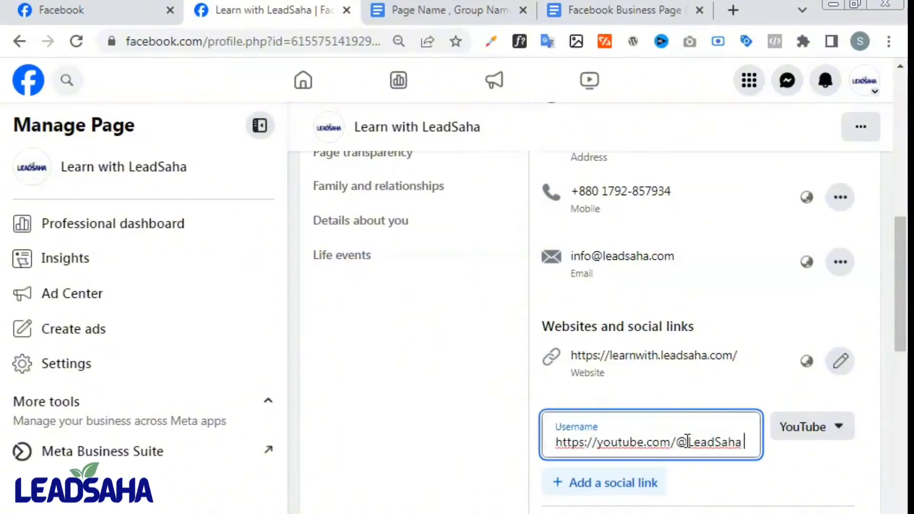
left_click_drag(687, 441, 362, 442)
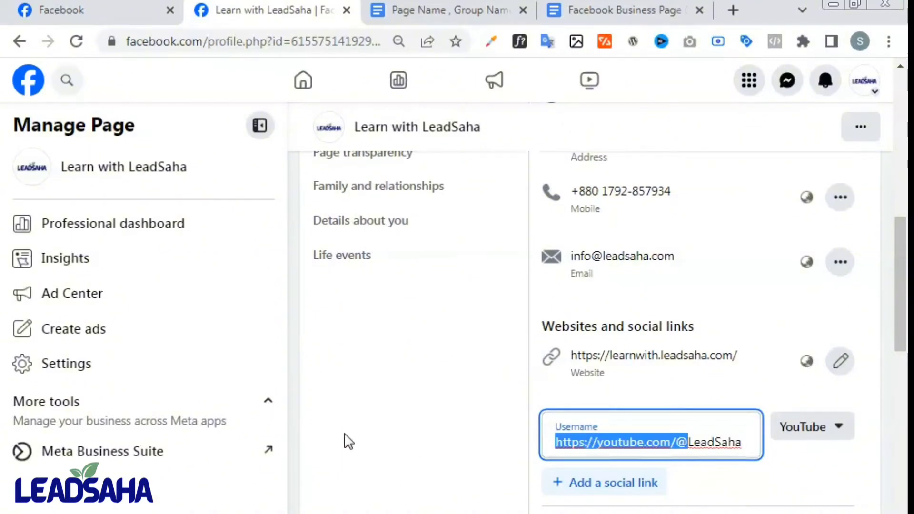
key("BackSpace")
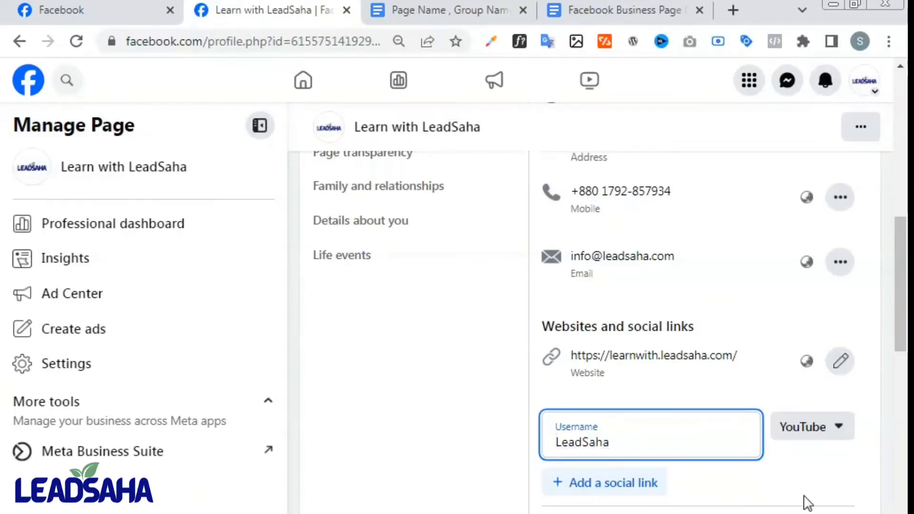
left_click(832, 513)
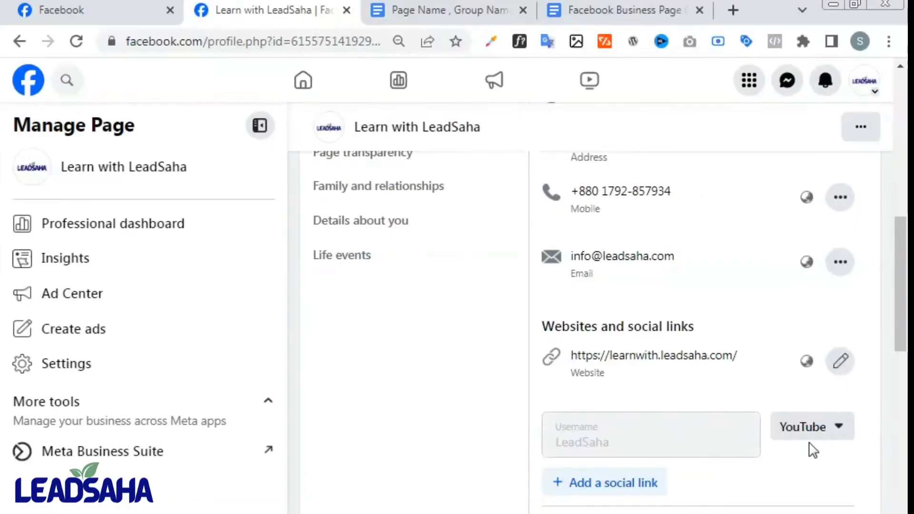
Add Twitter and Instagram links with username LeadSaha and save all three social links.
scroll(813, 450, "down", 3)
left_click(840, 246)
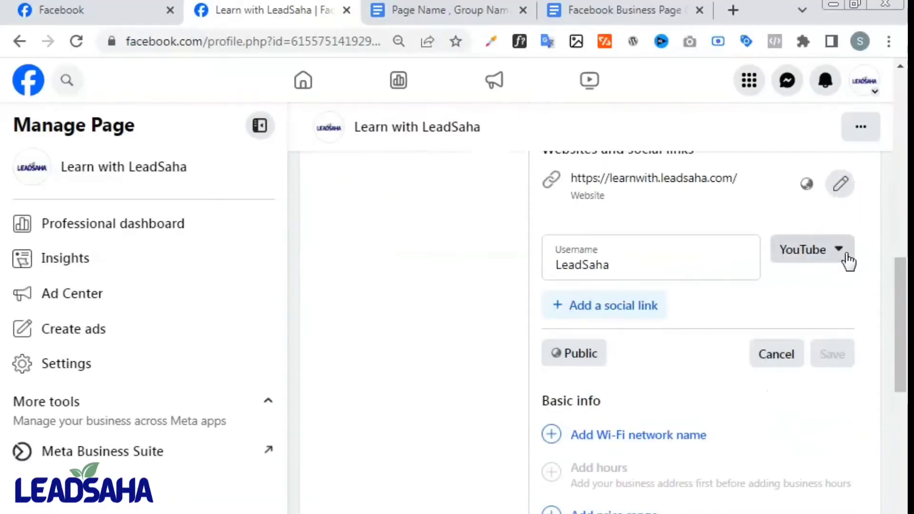
left_click(584, 324)
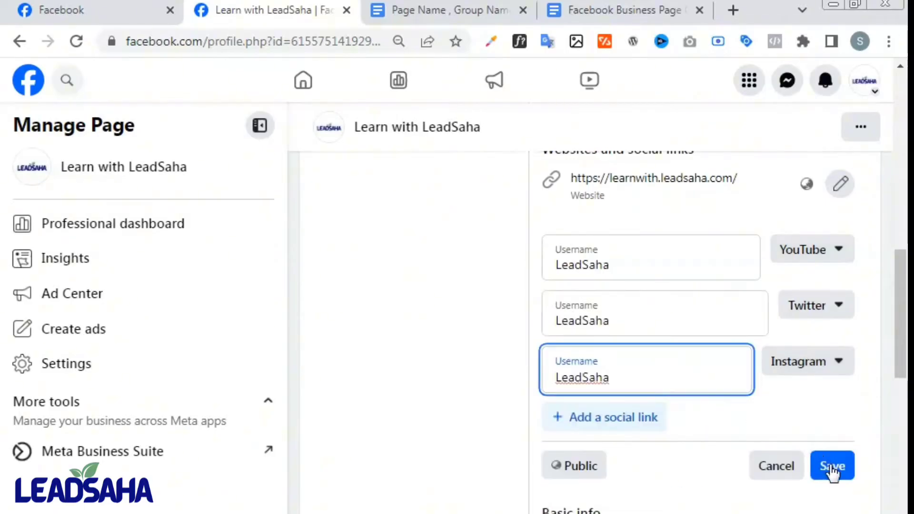
left_click(832, 469)
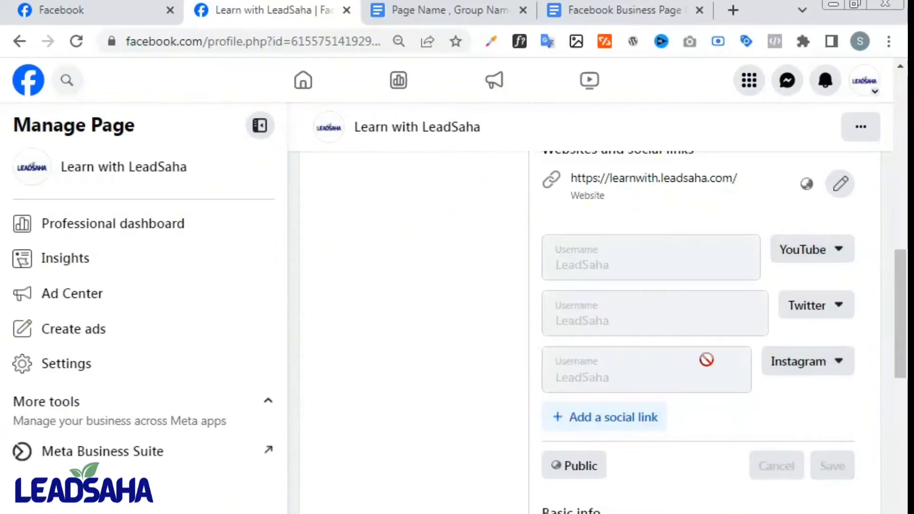
scroll(617, 332, "up", 4)
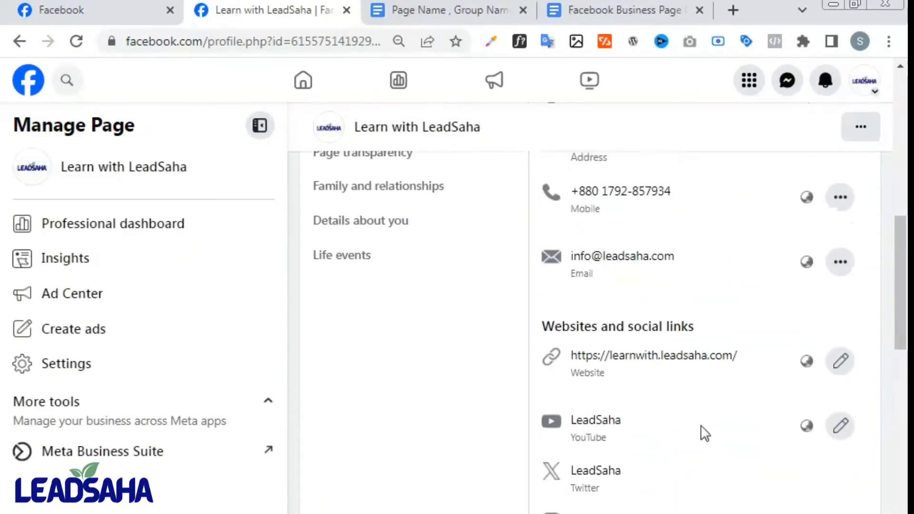
scroll(661, 316, "down", 12)
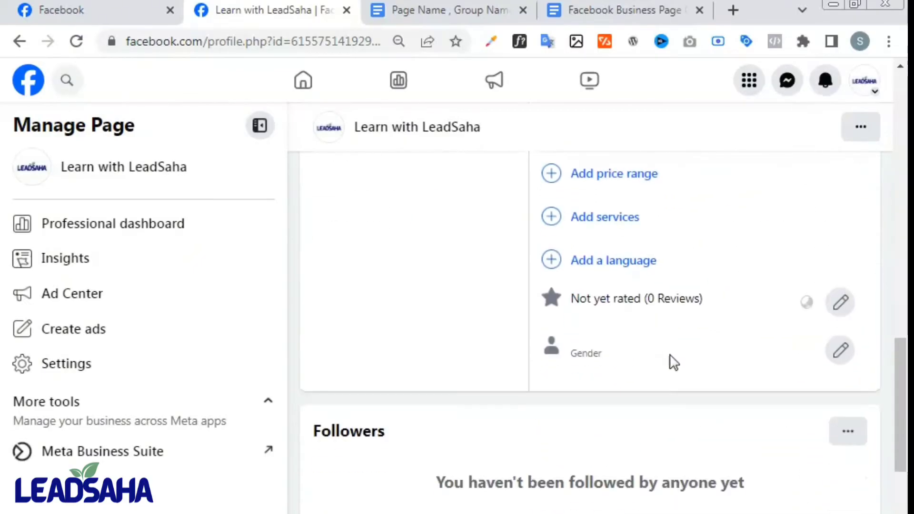
scroll(673, 361, "up", 10)
scroll(695, 233, "up", 9)
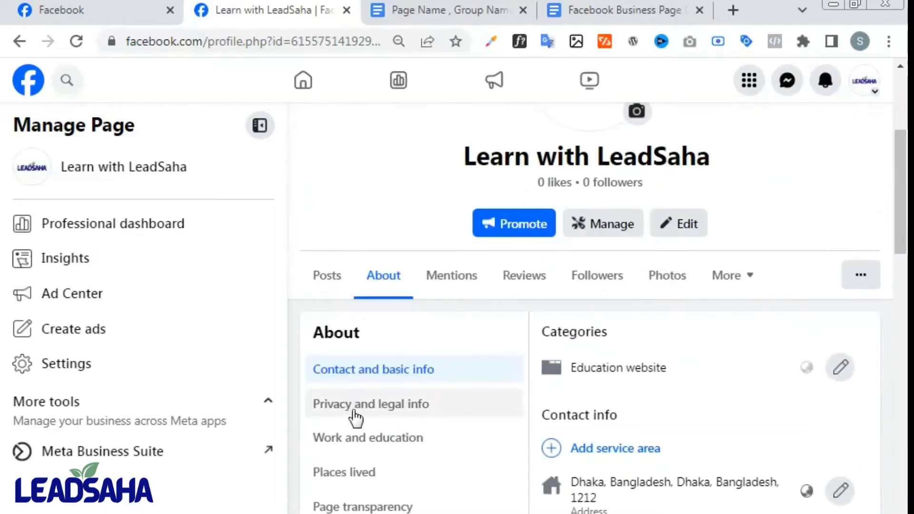
left_click(410, 418)
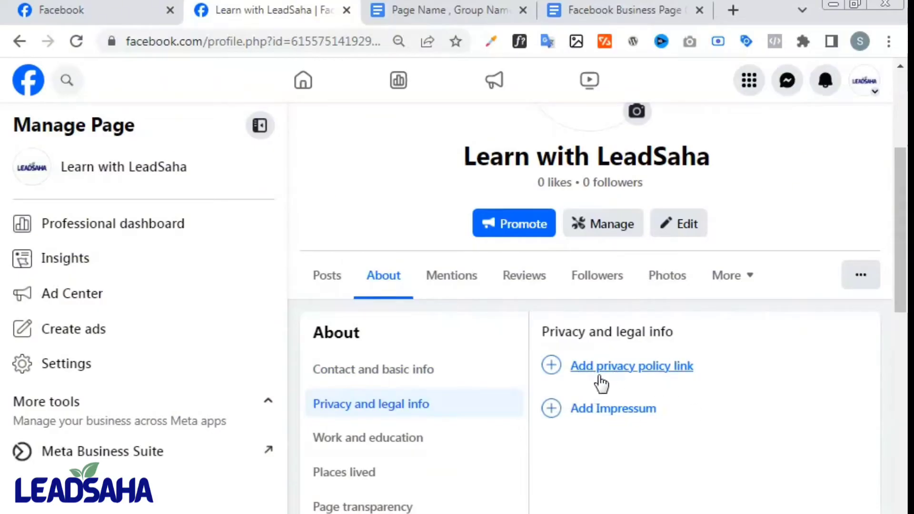
left_click(623, 371)
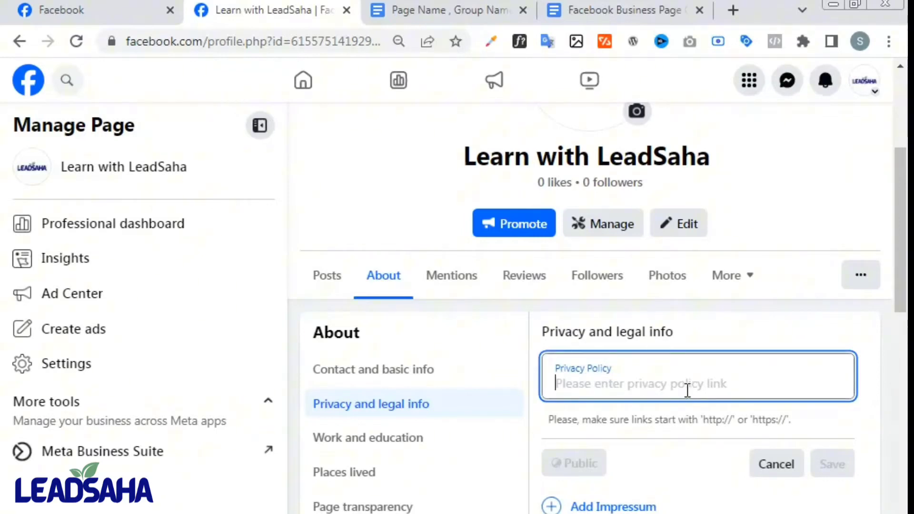
key("ctrl+shift+t")
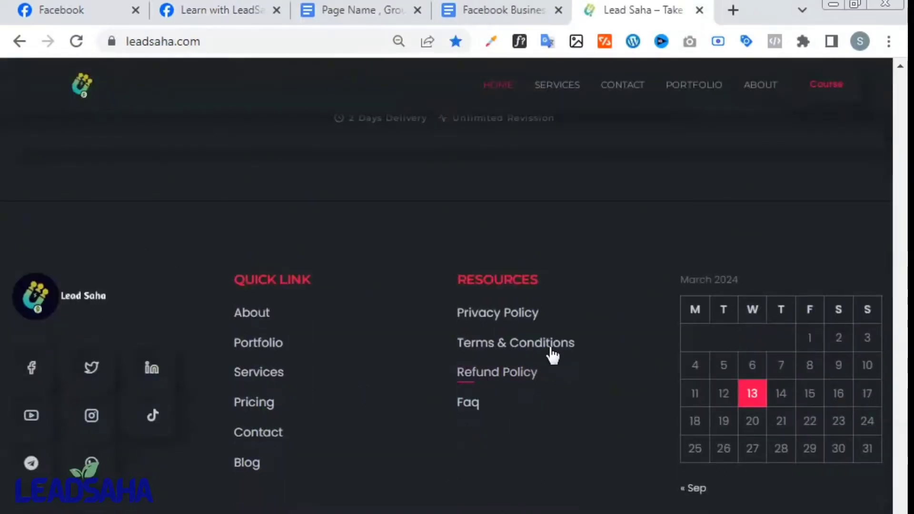
right_click(489, 318)
left_click(516, 331)
key("ctrl+2")
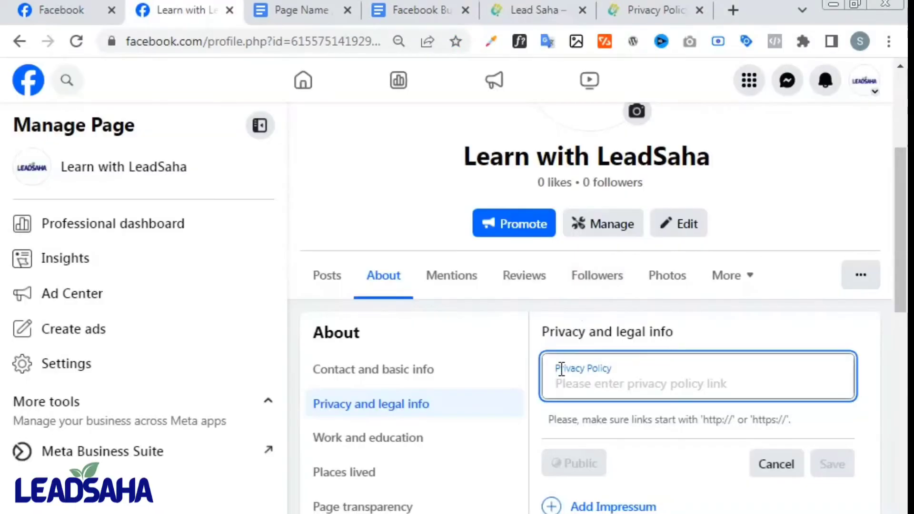
type("https://leadsaha.com/privacy-policy/")
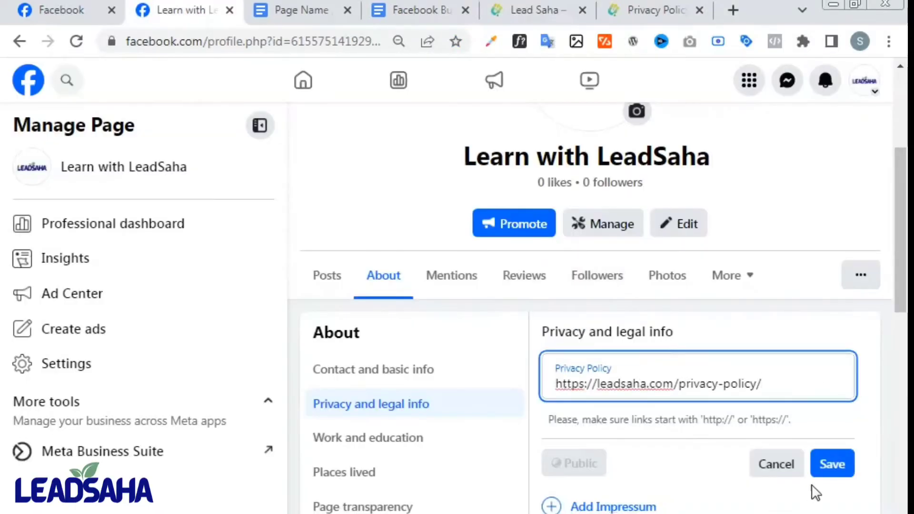
left_click(832, 464)
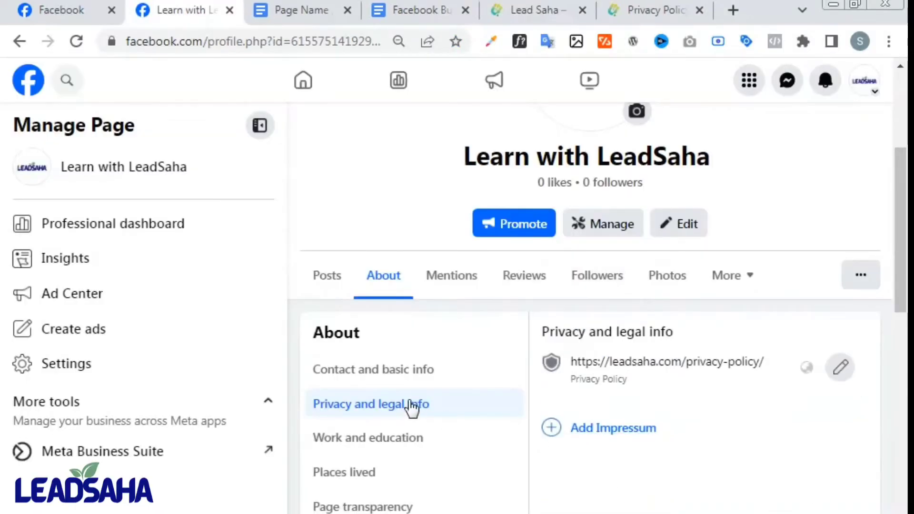
Browse Work and education and Places lived, then view Page transparency with the Page ID and creation date.
left_click(431, 443)
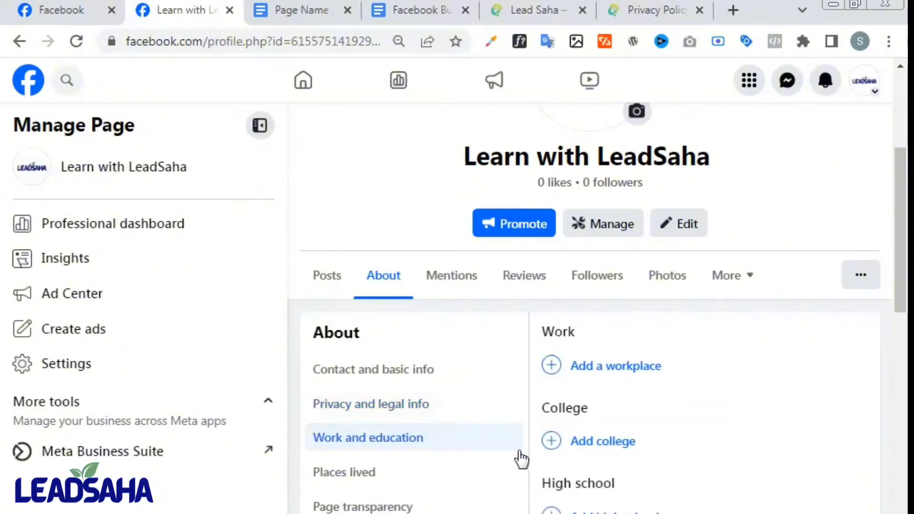
scroll(524, 459, "down", 2)
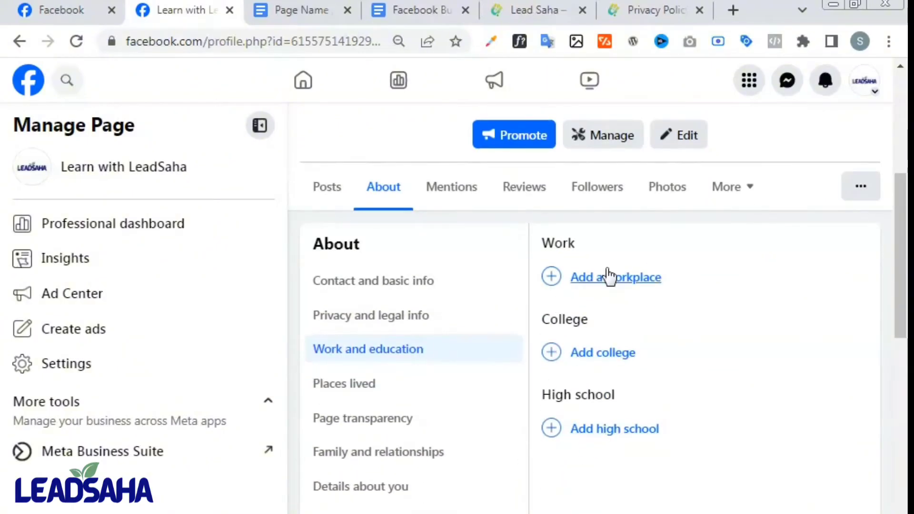
left_click(436, 393)
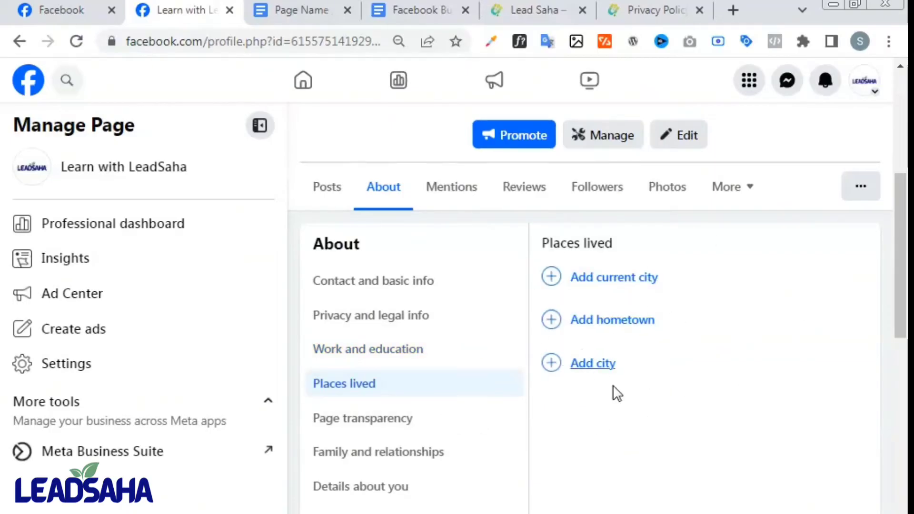
left_click(436, 427)
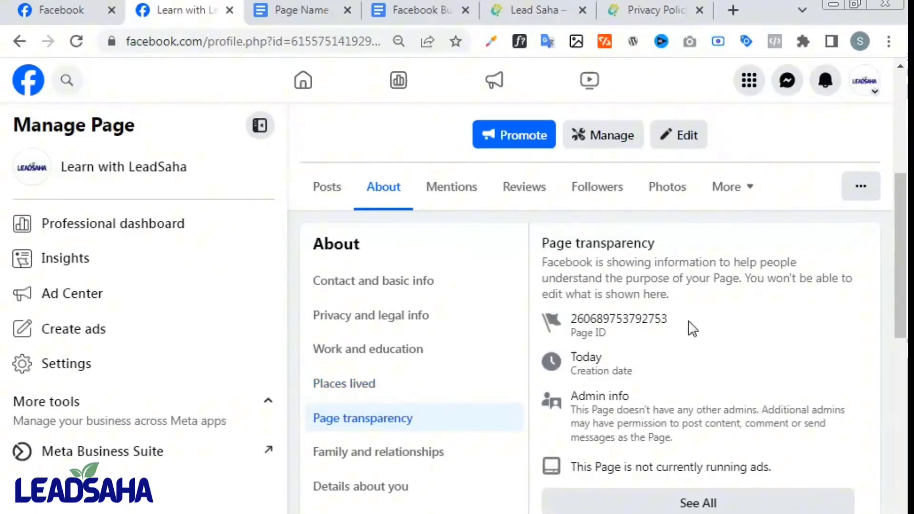
left_click_drag(692, 329, 589, 314)
left_click_drag(621, 364, 716, 455)
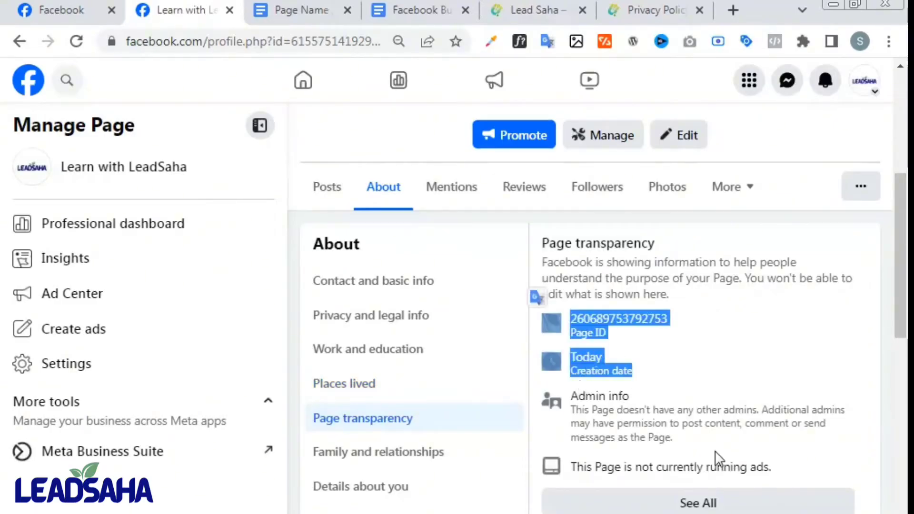
left_click(722, 467)
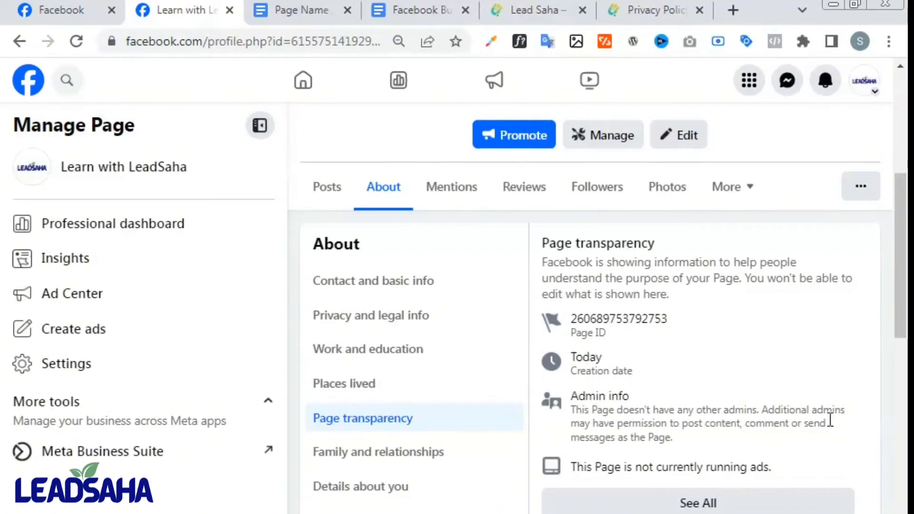
scroll(829, 420, "down", 3)
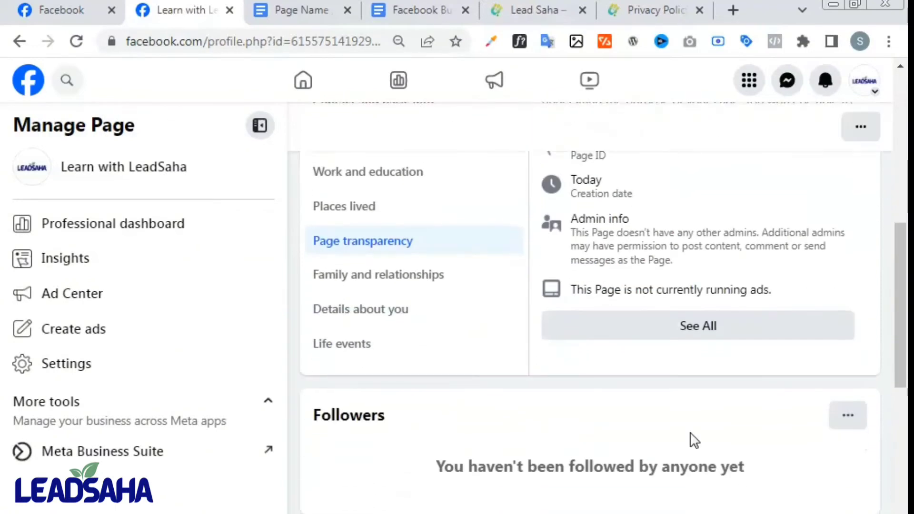
Save the planning doc's Page About paragraph as the About you description, then view Life events.
left_click(402, 310)
scroll(673, 351, "up", 5)
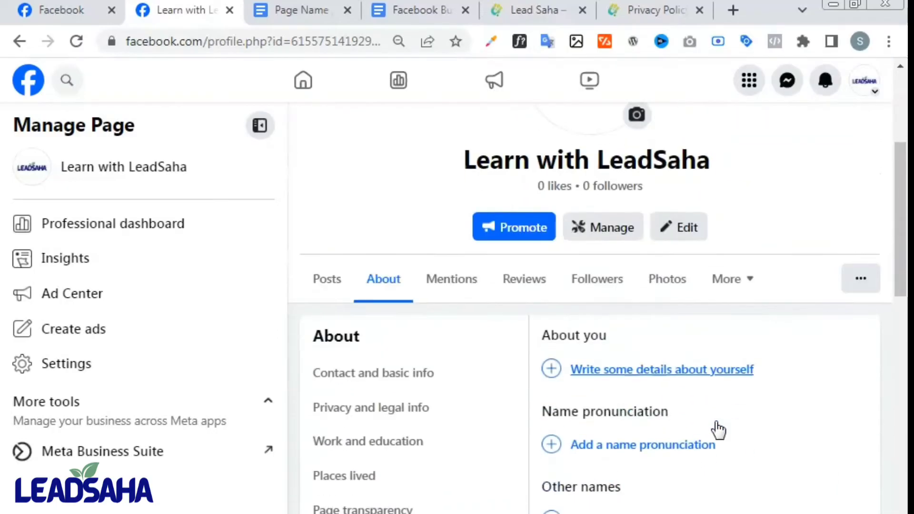
scroll(718, 430, "down", 2)
left_click(716, 280)
left_click(303, 12)
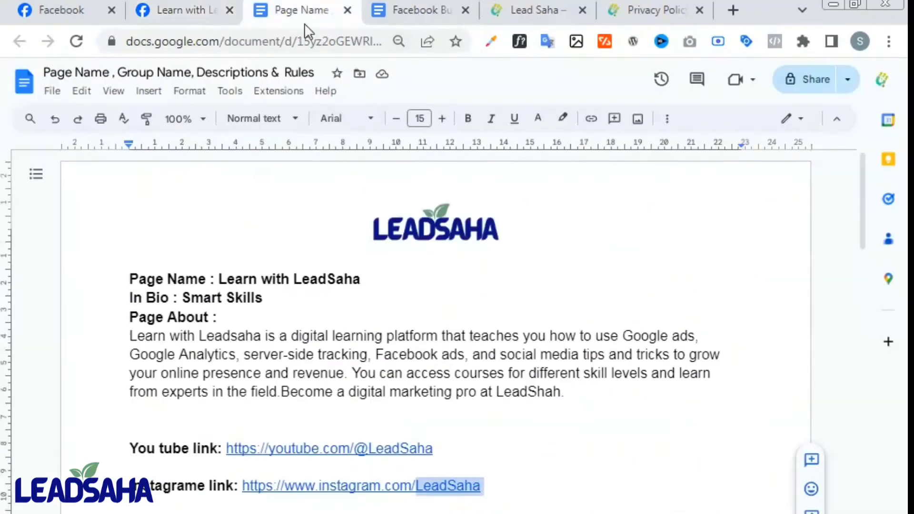
left_click_drag(565, 391, 116, 335)
key("ctrl+c")
left_click(165, 14)
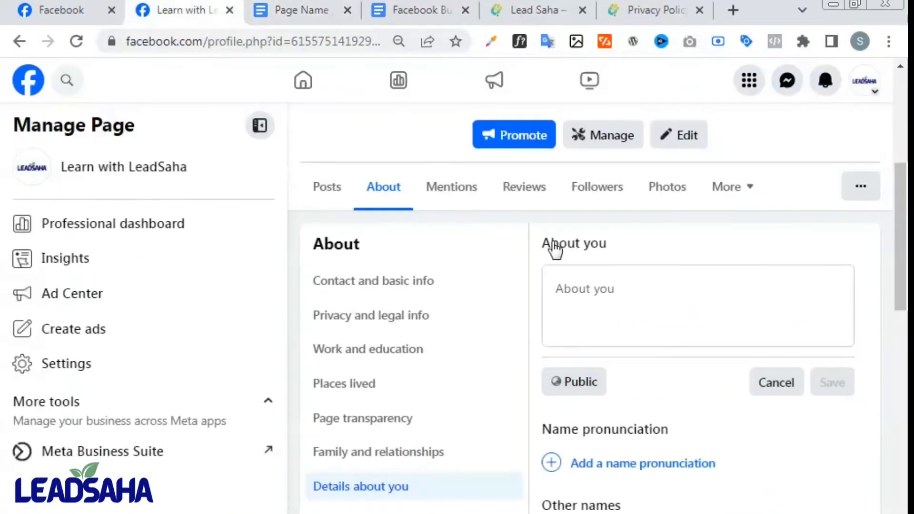
left_click(621, 324)
key("ctrl+v")
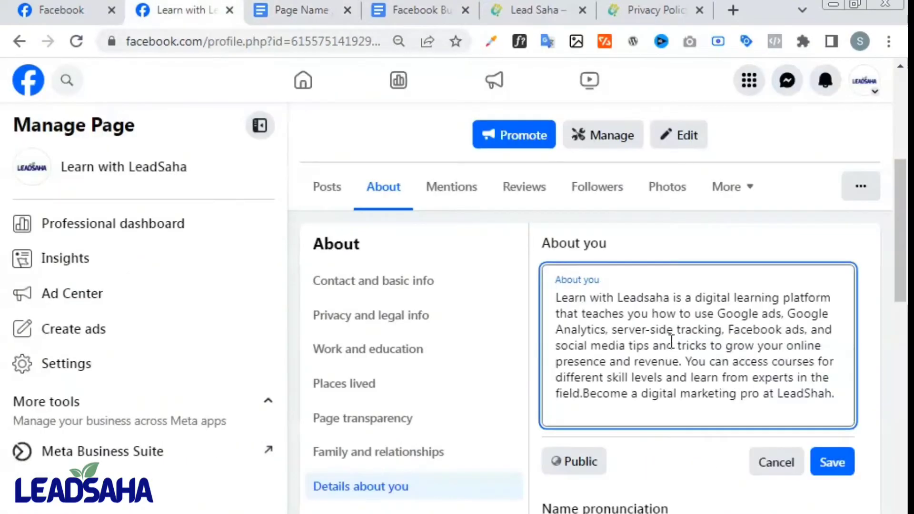
left_click(830, 467)
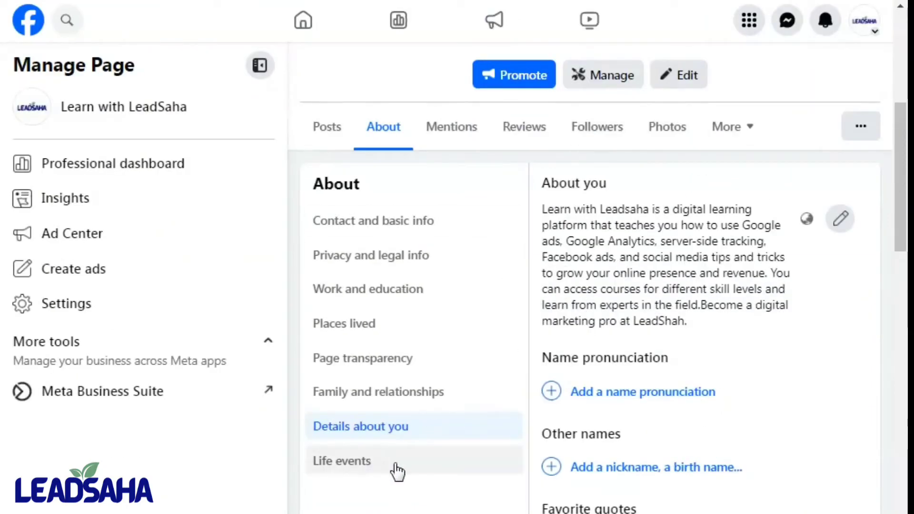
left_click(398, 471)
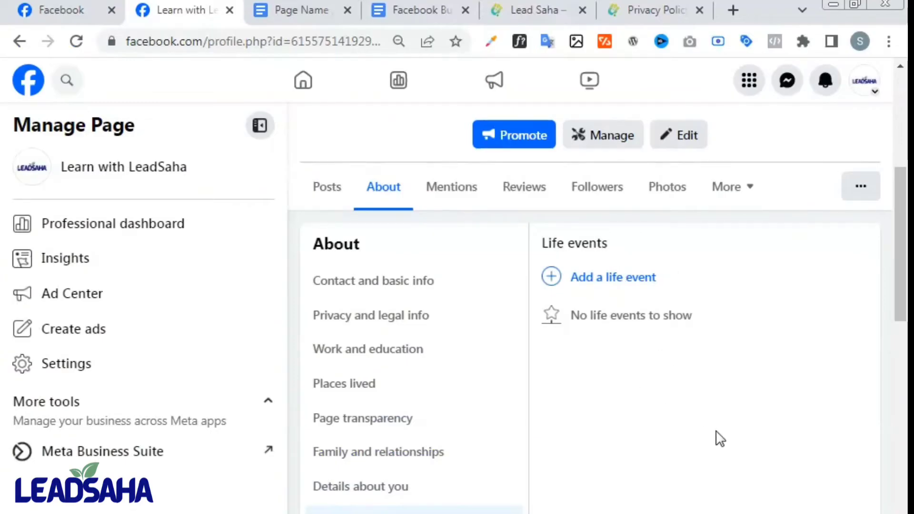
Close the duplicate page tab and go to the page's General settings via Settings & privacy.
key("ctrl+w")
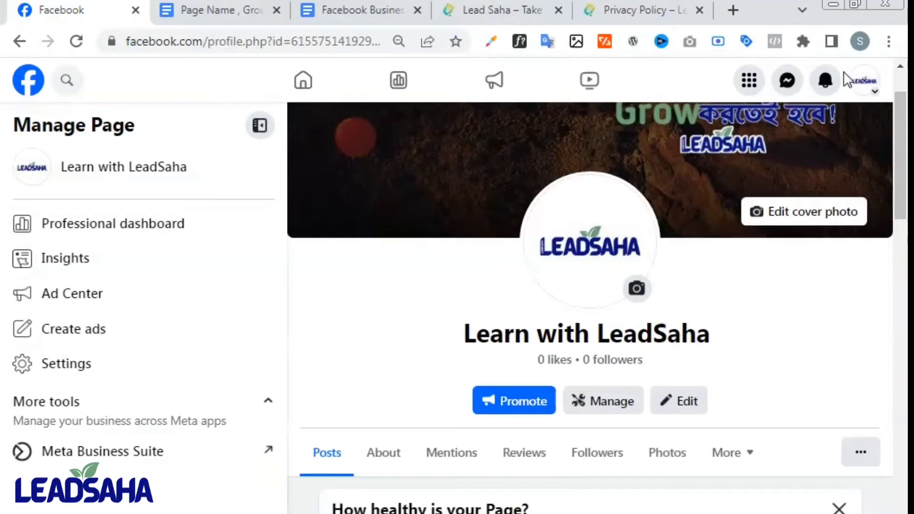
left_click(859, 91)
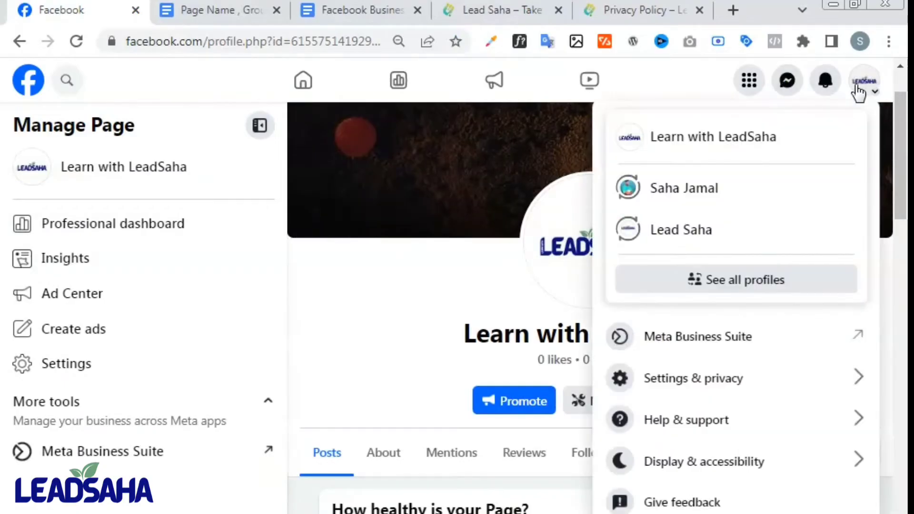
left_click(687, 388)
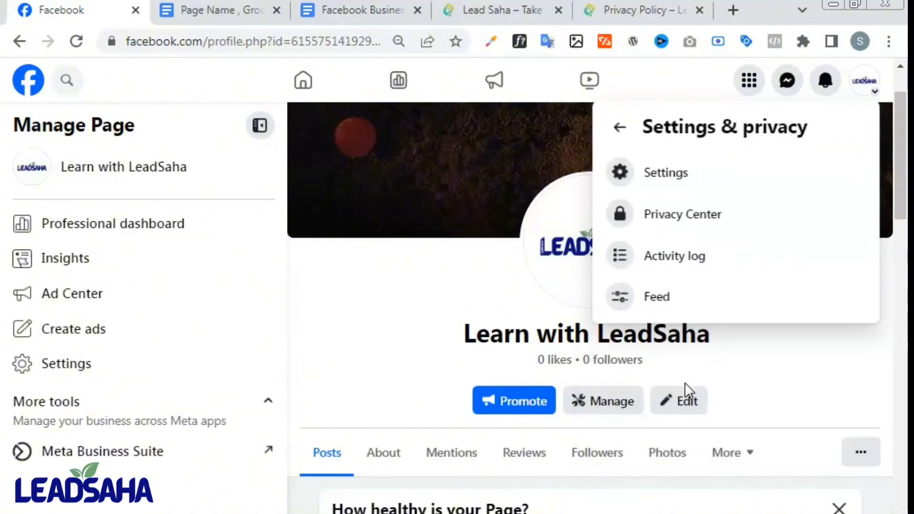
left_click(709, 180)
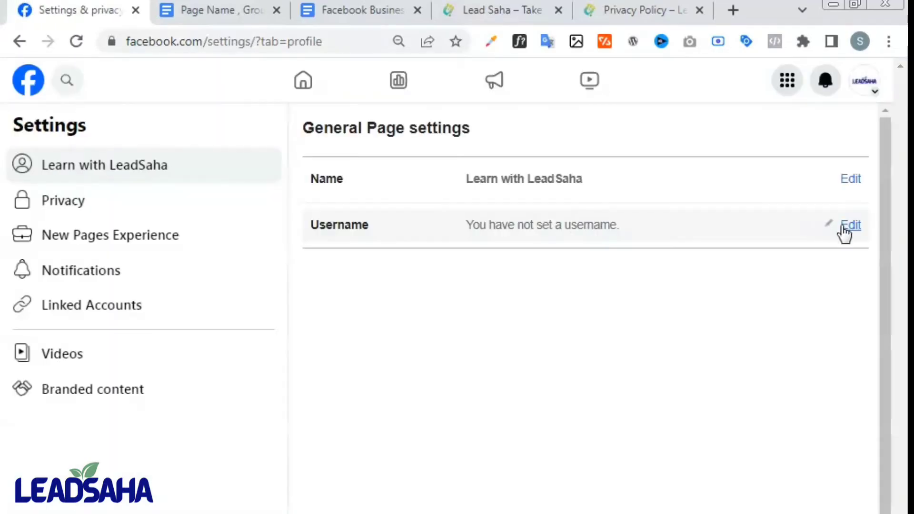
Change the page username to learnwithleadsaha, confirm with the password, and return to the home feed.
left_click(850, 225)
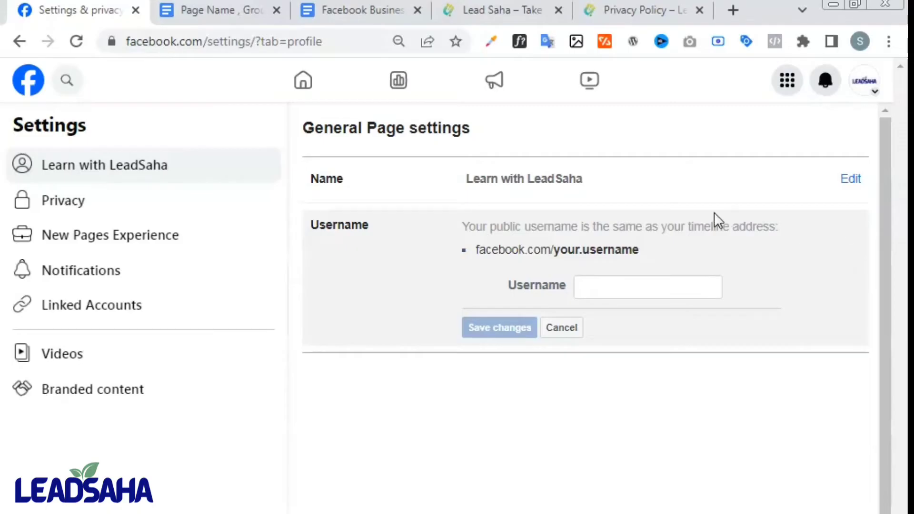
left_click(610, 295)
type("leadwithleadsaha")
double_click(616, 286)
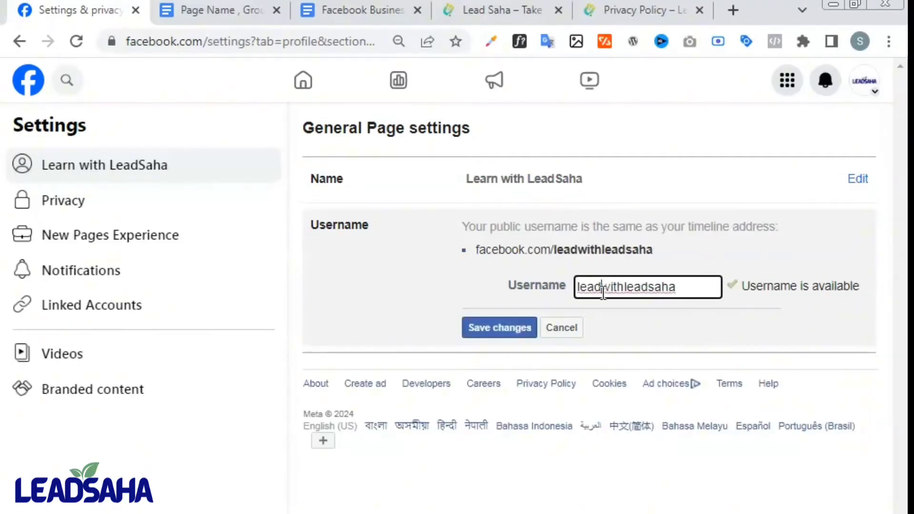
type("learnwithleadsaha")
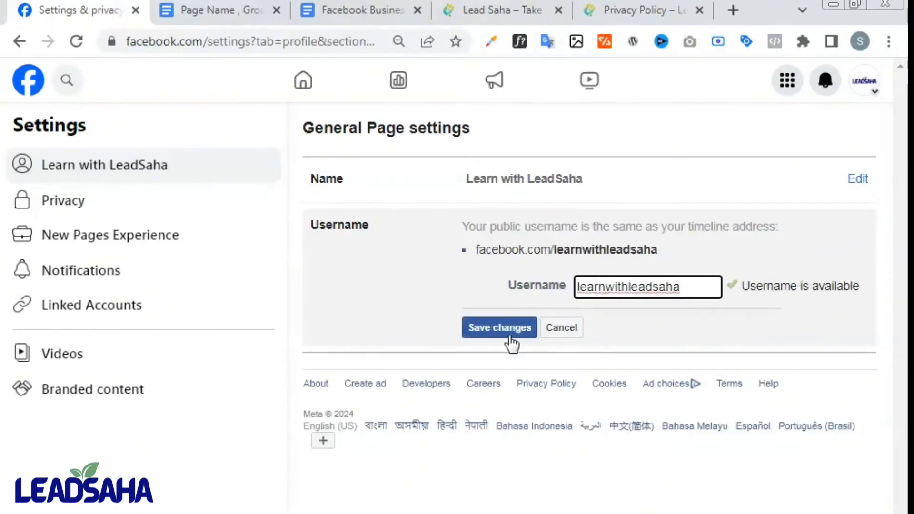
left_click(500, 329)
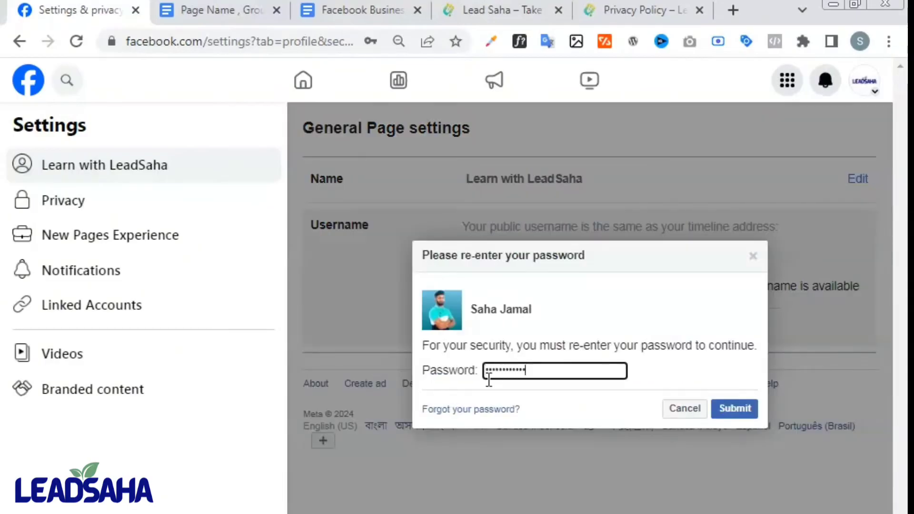
key("Return")
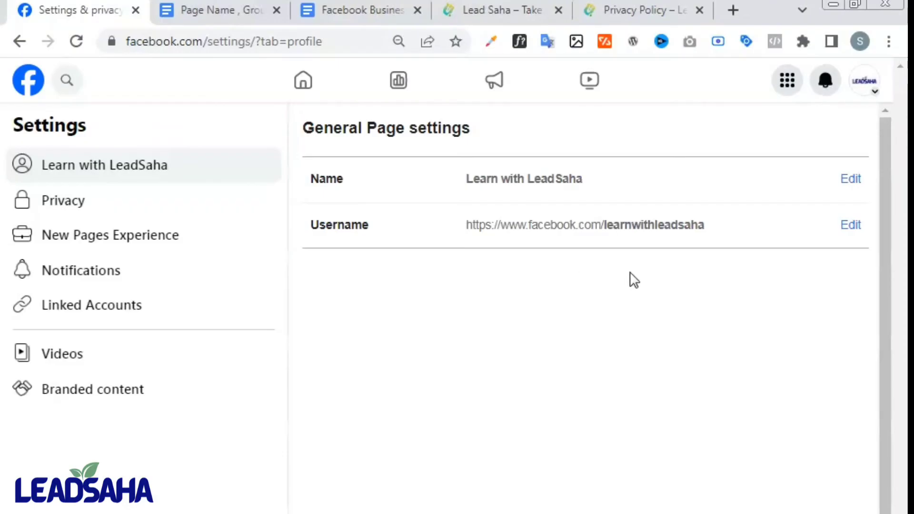
left_click(42, 93)
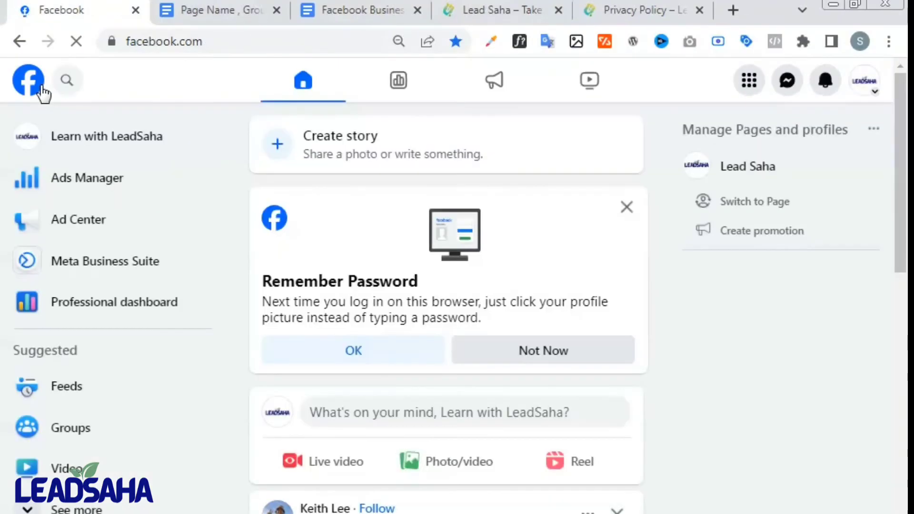
left_click(863, 88)
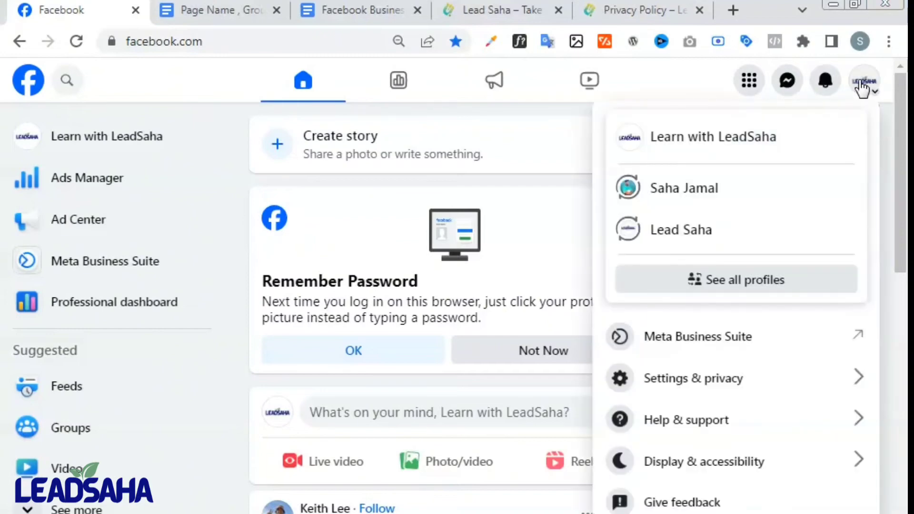
left_click(713, 386)
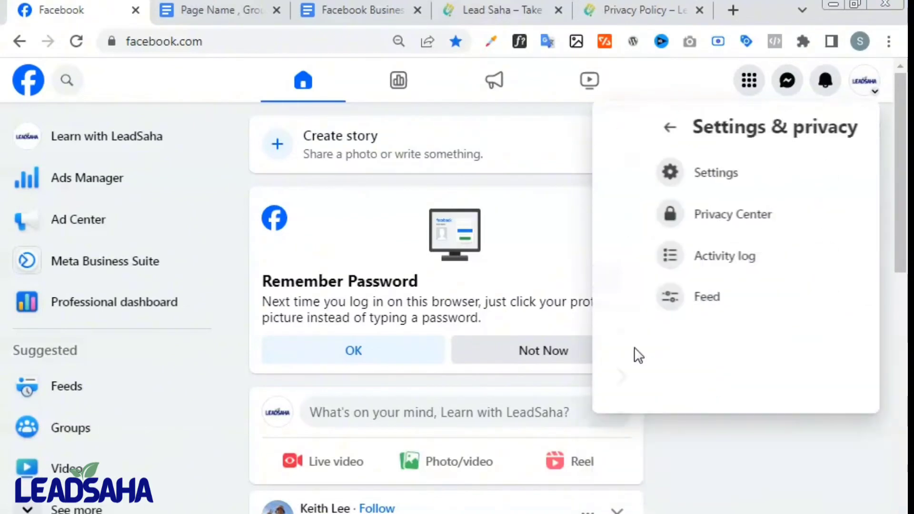
left_click(693, 185)
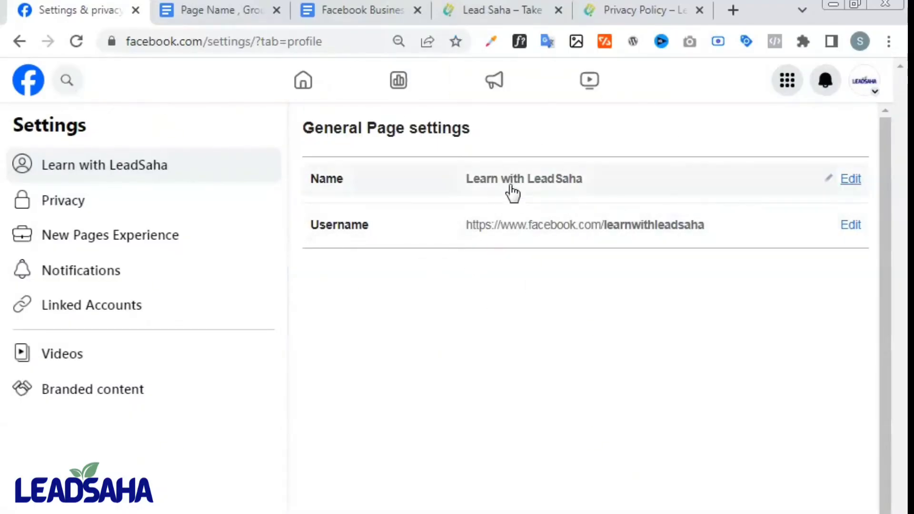
left_click(86, 216)
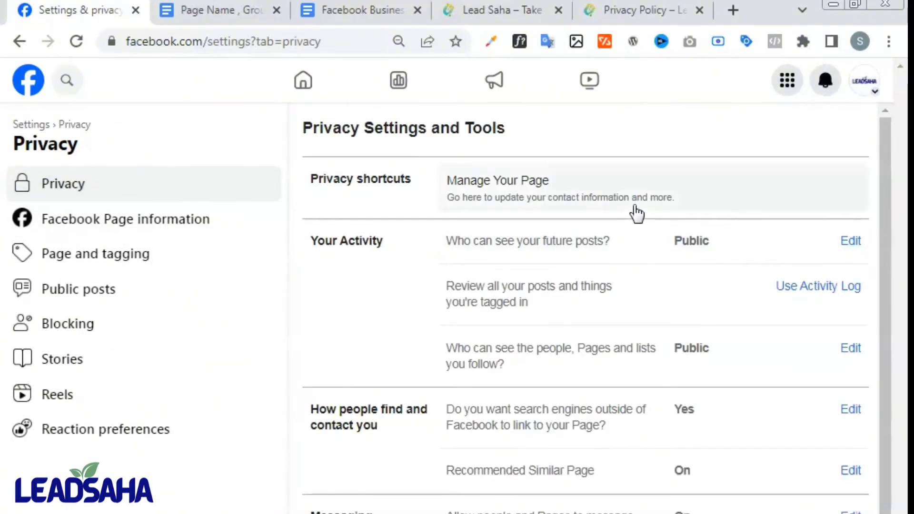
Review the page messaging permission without changing it, then go to Facebook Page information settings.
scroll(526, 285, "down", 1)
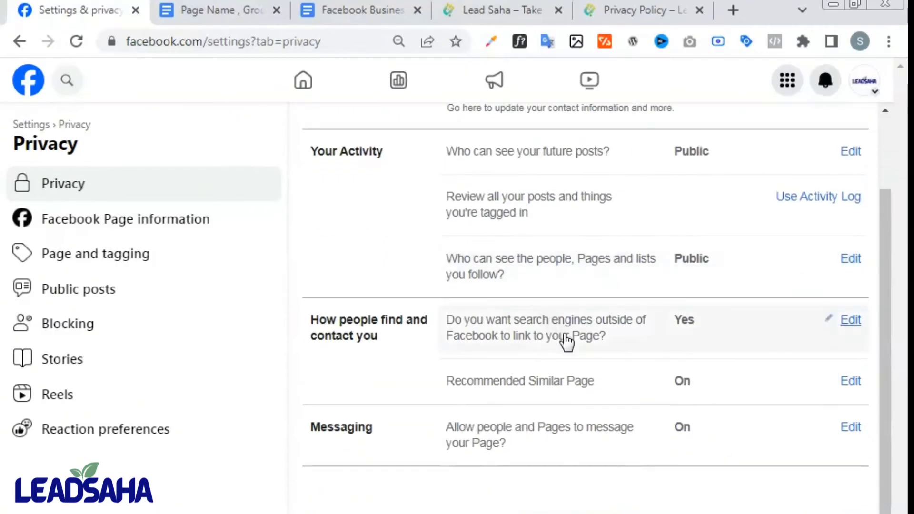
scroll(514, 267, "up", 2)
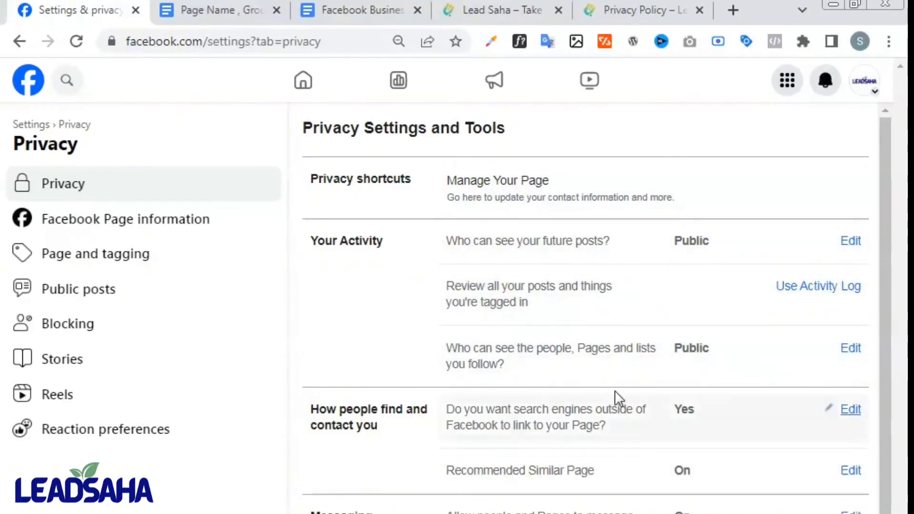
scroll(615, 398, "down", 2)
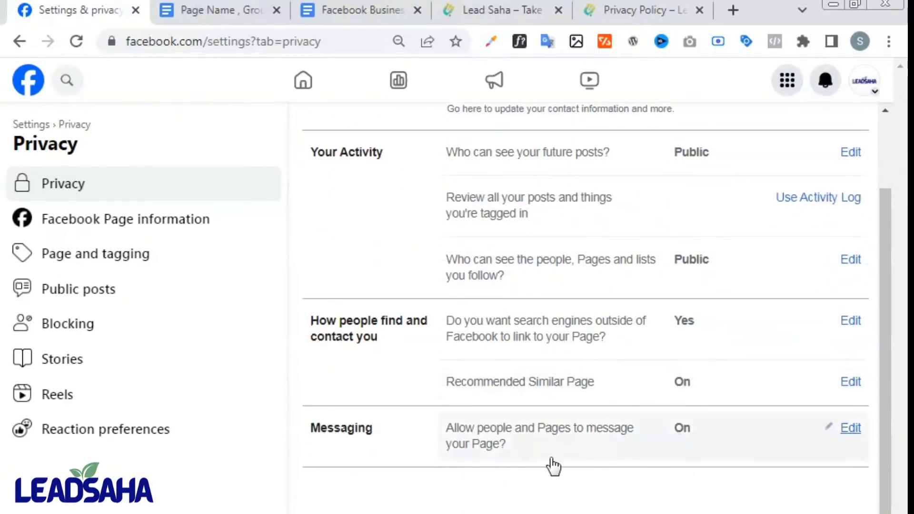
left_click(850, 427)
scroll(739, 408, "down", 1)
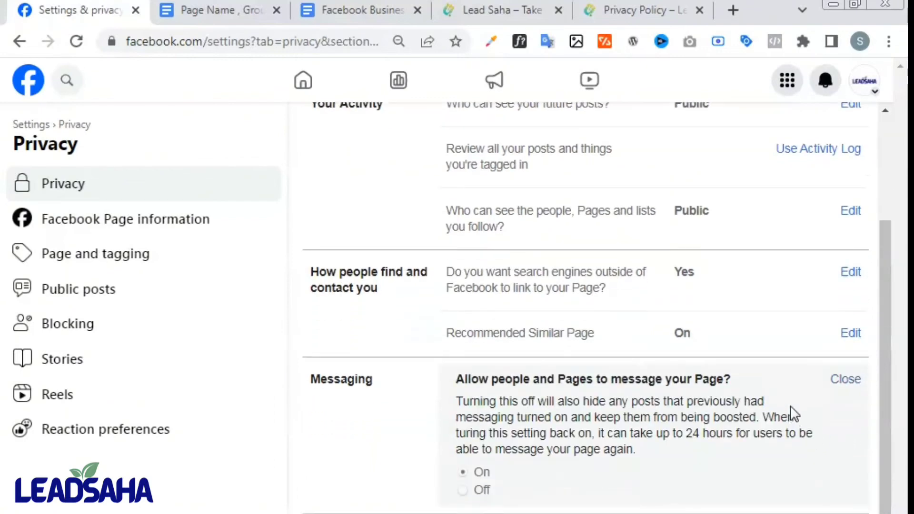
left_click(462, 490)
left_click(846, 379)
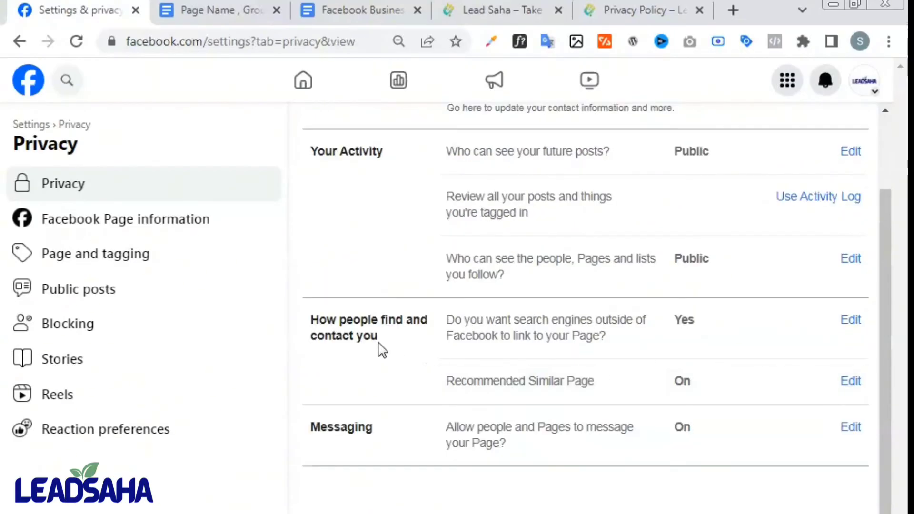
left_click(141, 219)
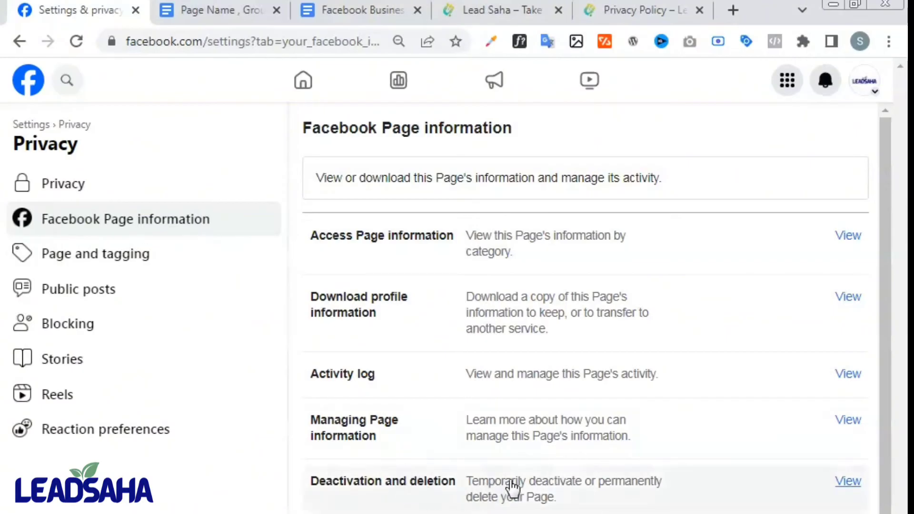
Check the deactivation and deletion options without changing anything, then go to Page and tagging settings.
left_click(852, 485)
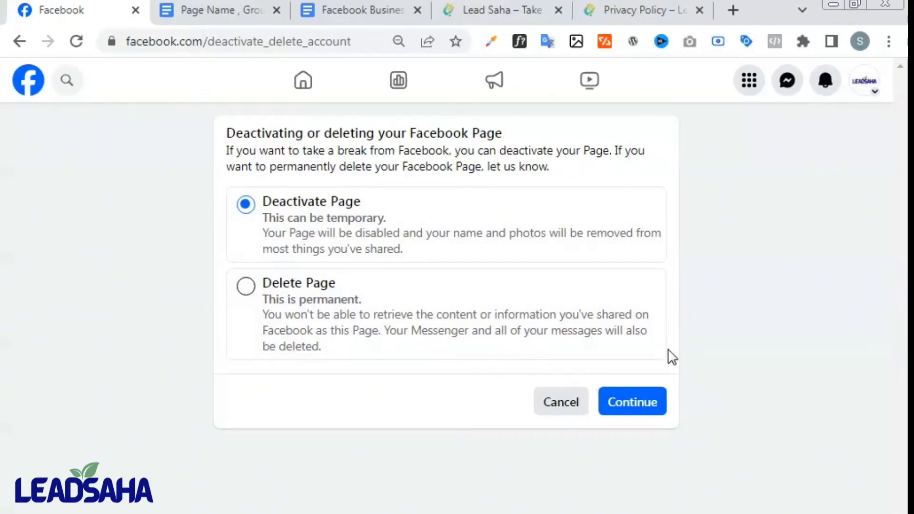
left_click(19, 41)
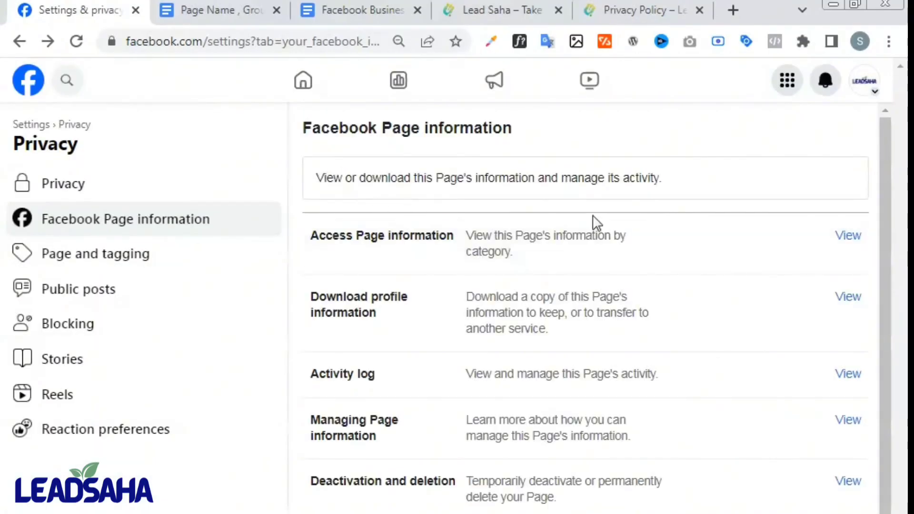
left_click(153, 265)
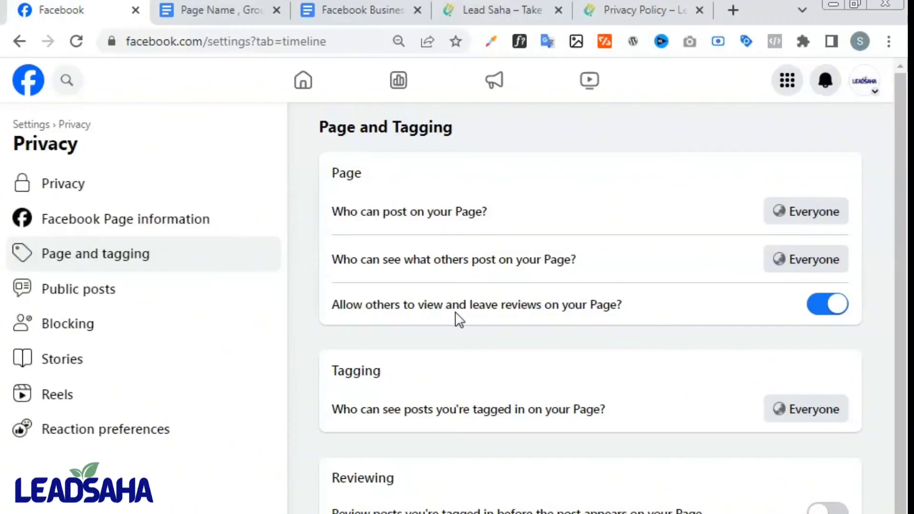
Scroll past the Page and tagging options and go to the Public posts settings.
scroll(477, 312, "down", 1)
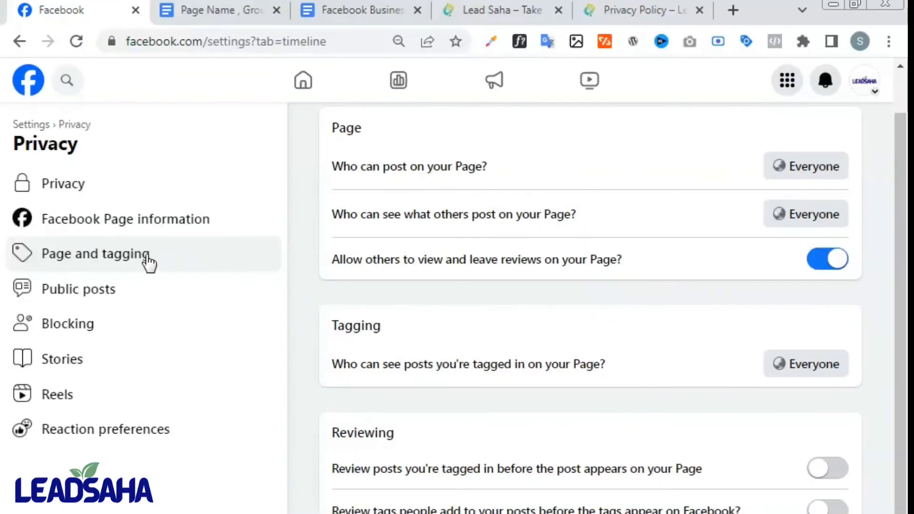
left_click(128, 240)
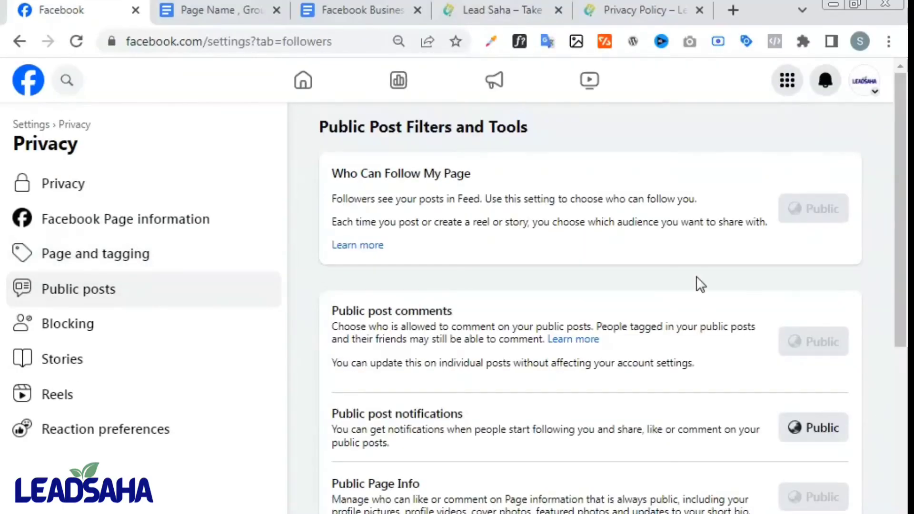
Expand 'Hide comments containing certain words' and focus its input, then open Country Restrictions for editing.
scroll(604, 339, "down", 4)
scroll(607, 341, "down", 5)
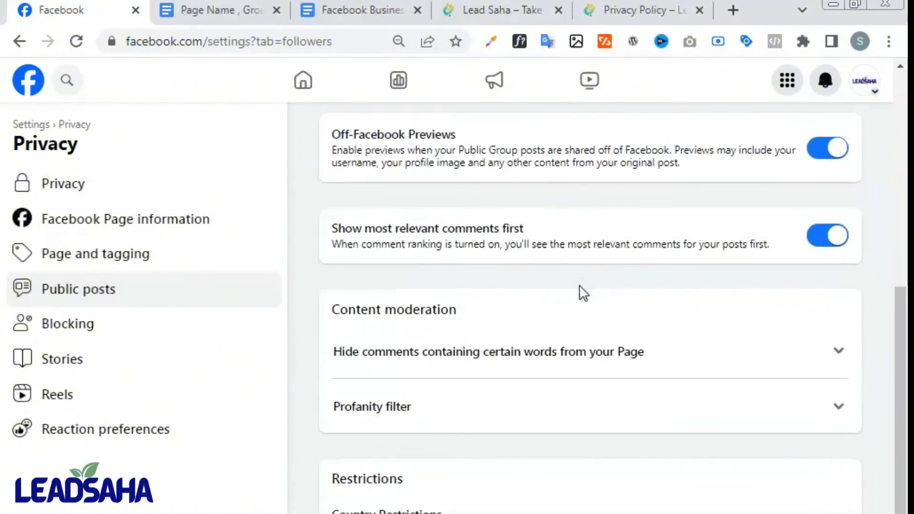
scroll(597, 306, "down", 2)
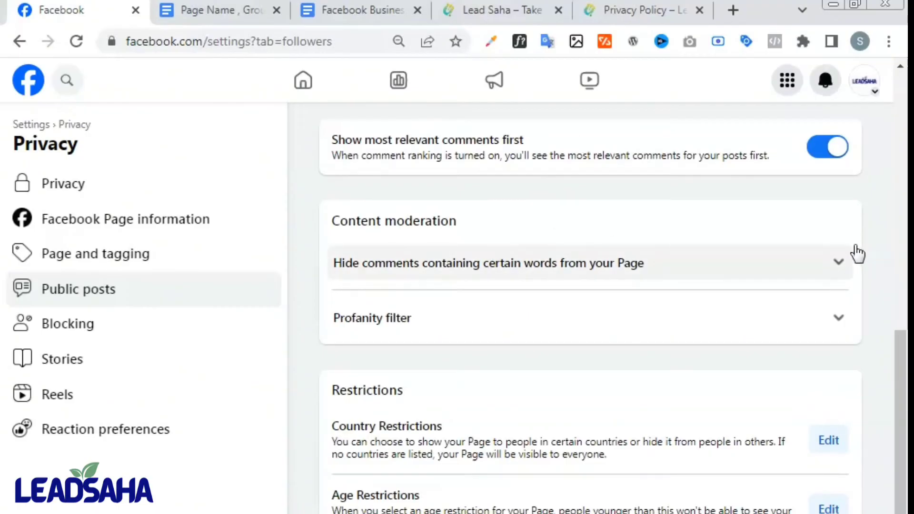
left_click(836, 264)
scroll(488, 312, "down", 2)
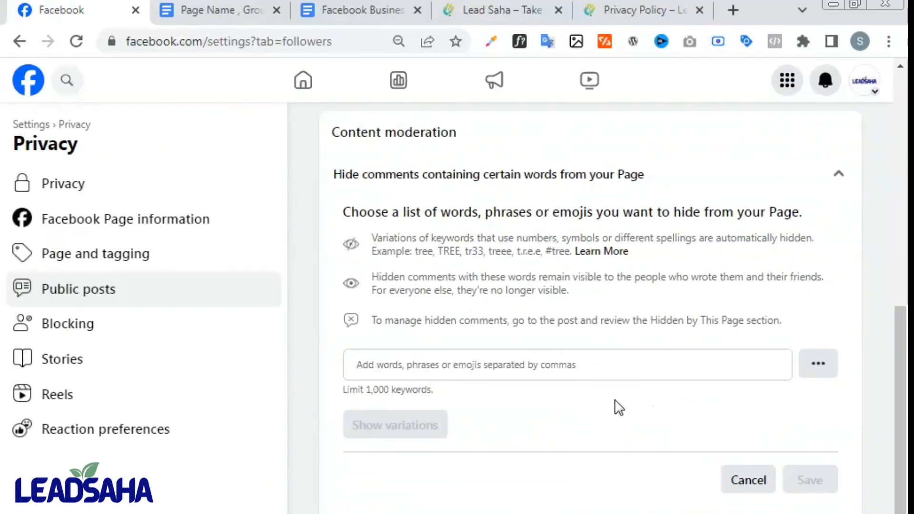
left_click(424, 372)
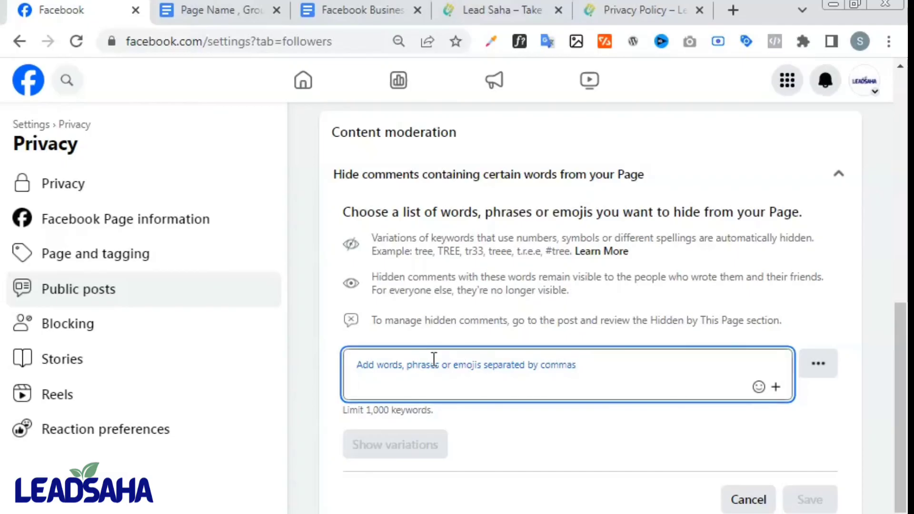
scroll(523, 352, "down", 5)
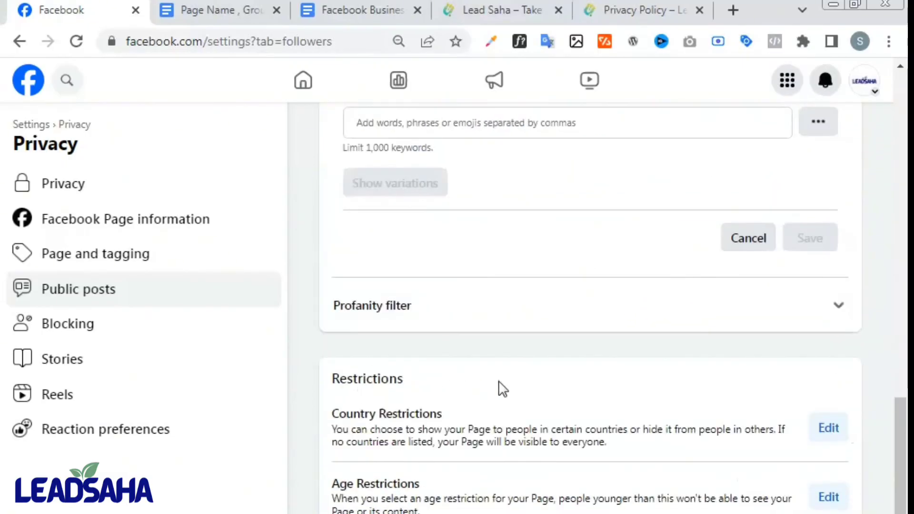
left_click(838, 434)
Add India and Israel under 'Hide from certain countries' and save the country restrictions.
scroll(653, 413, "down", 4)
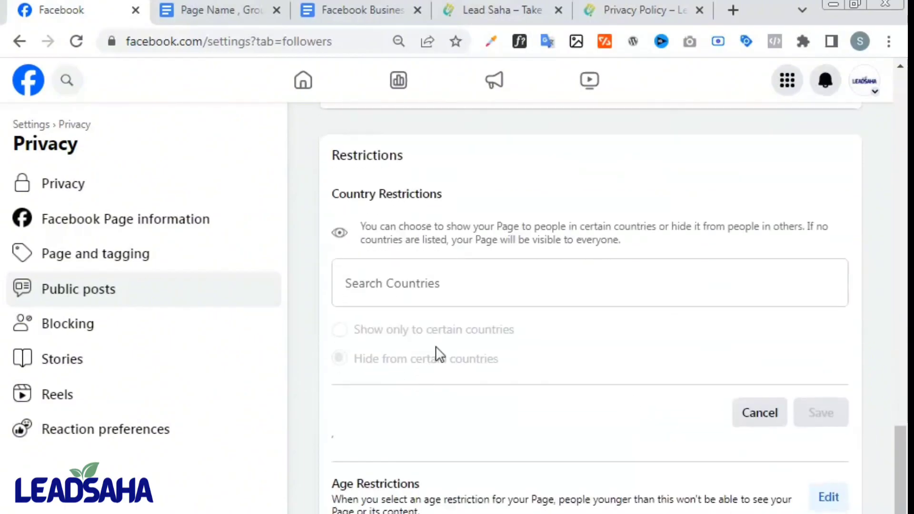
left_click(436, 286)
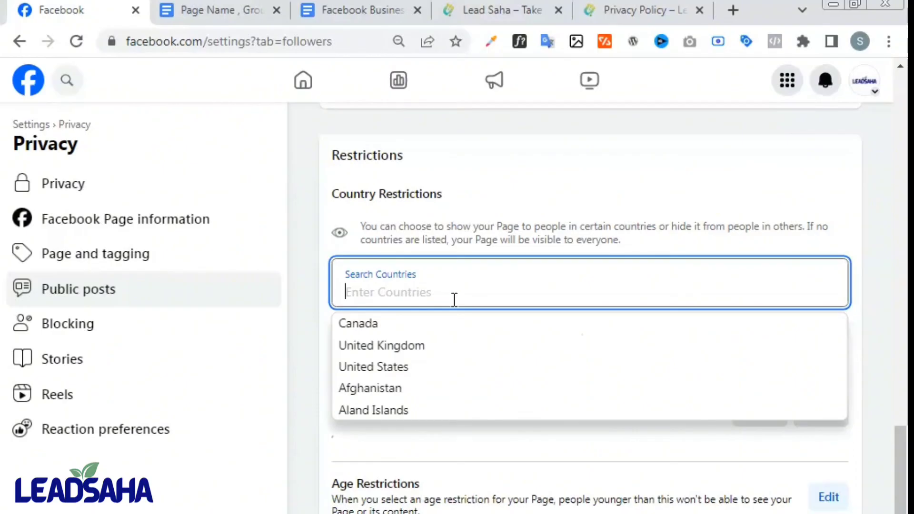
type("i")
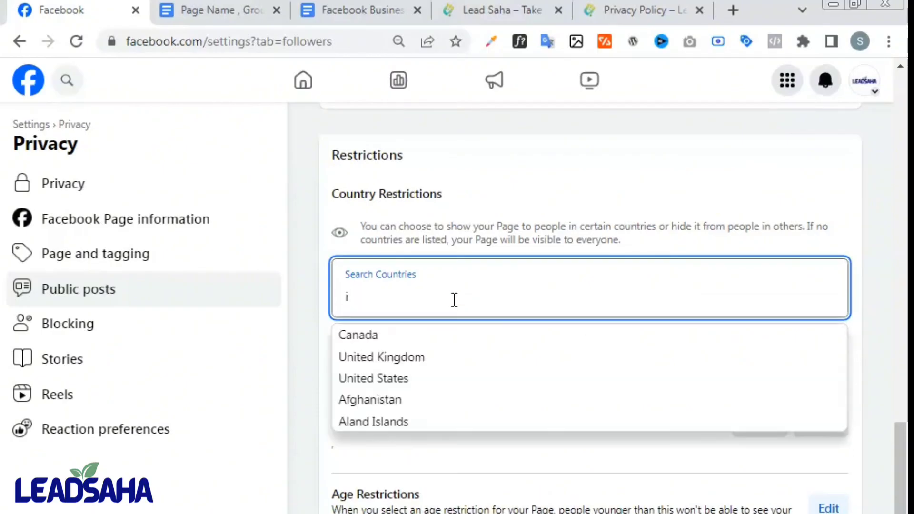
type("nd")
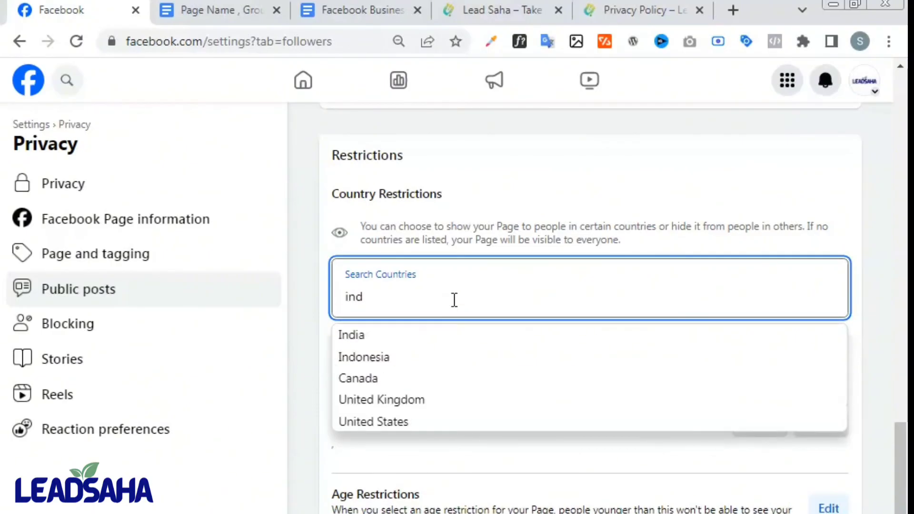
left_click(429, 339)
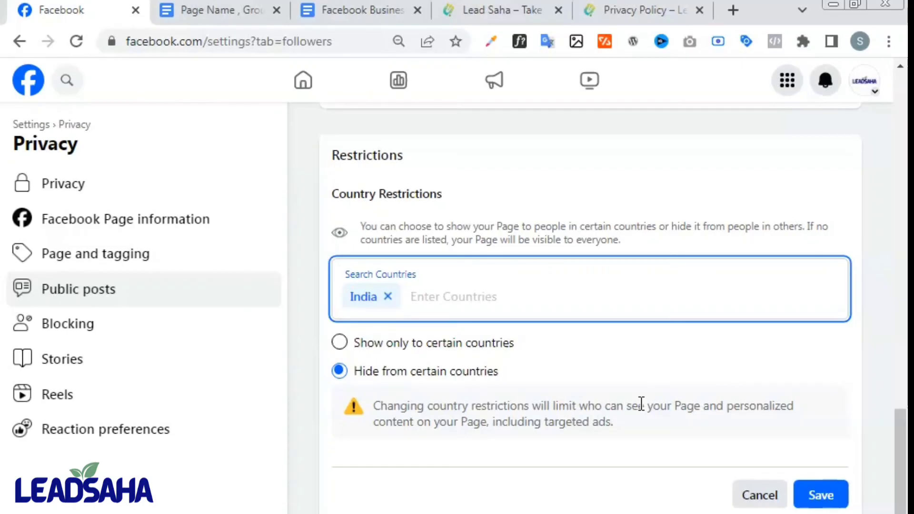
type("is")
left_click(367, 358)
left_click(821, 495)
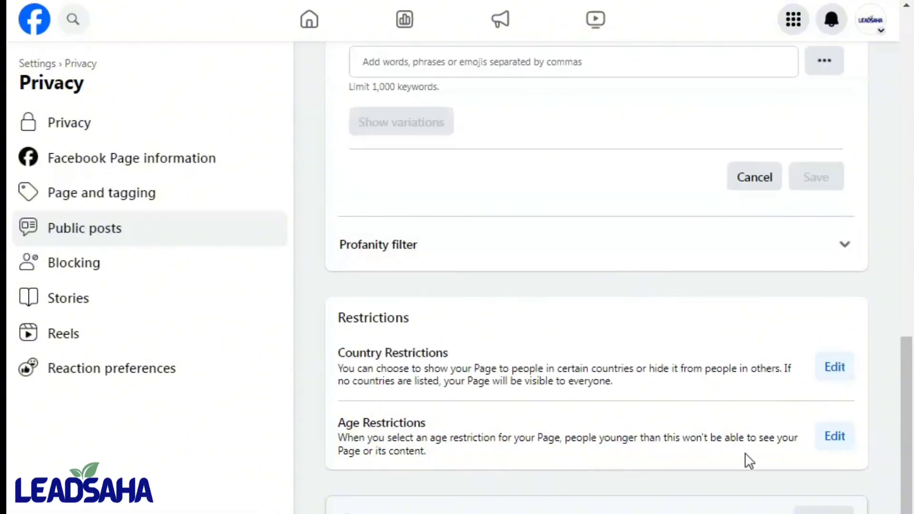
Open Age Restrictions and browse the age options (People 17 to 21 and over), keeping Public.
left_click(826, 442)
scroll(520, 437, "down", 3)
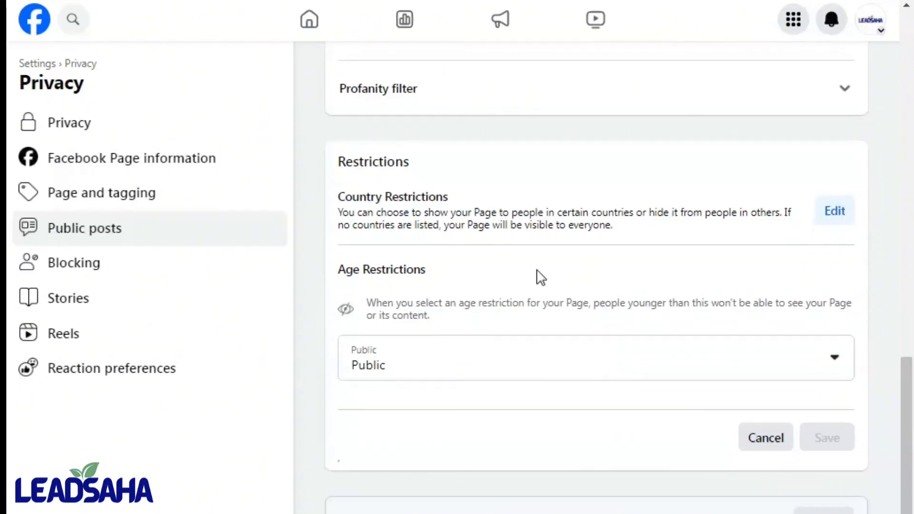
left_click(593, 371)
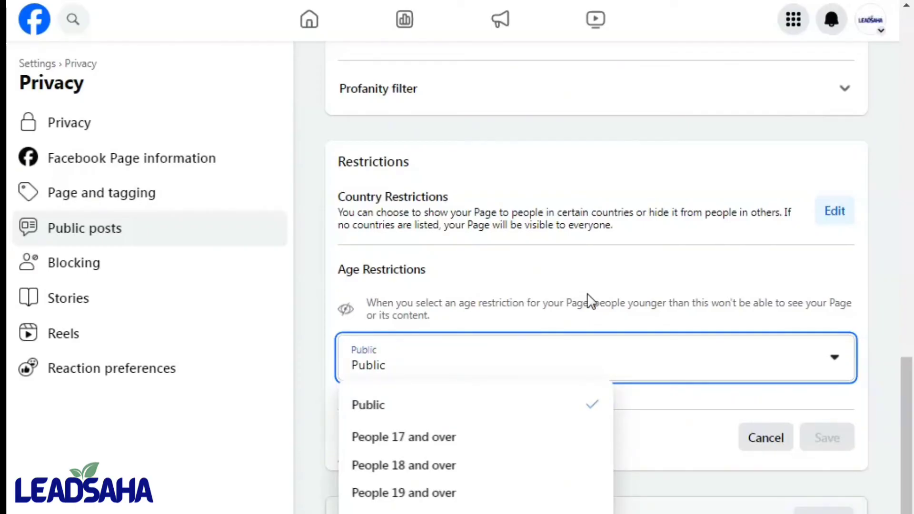
scroll(519, 413, "down", 1)
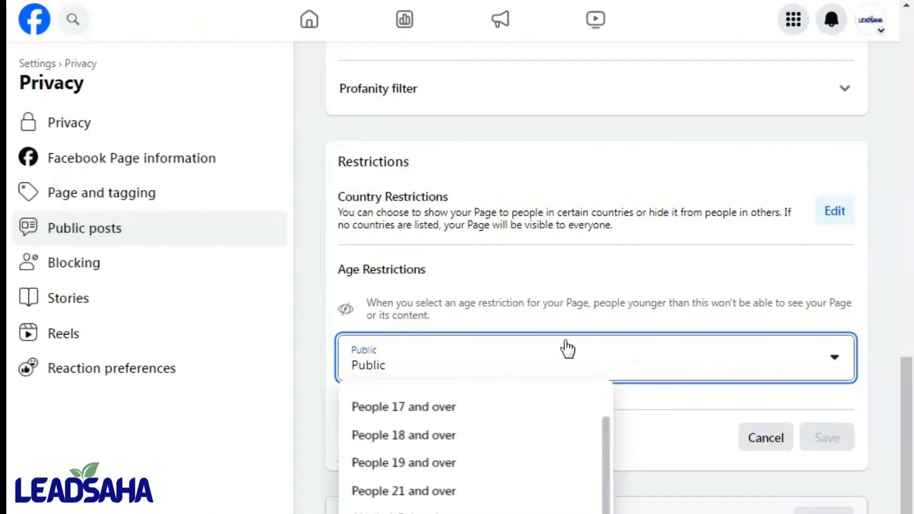
scroll(516, 335, "up", 2)
scroll(744, 338, "down", 2)
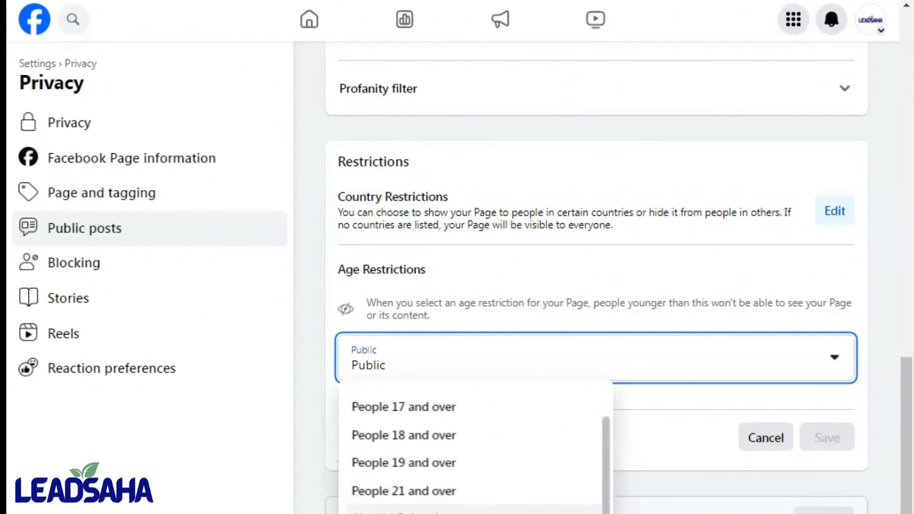
left_click(109, 107)
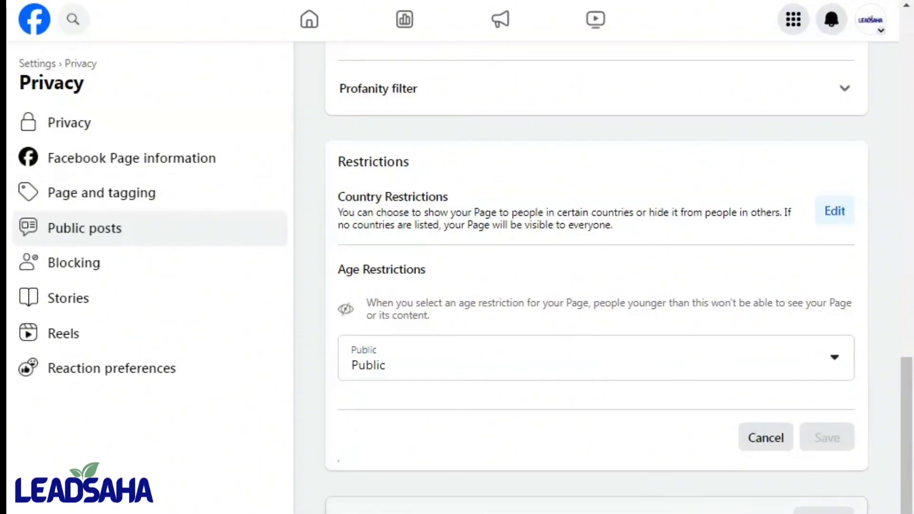